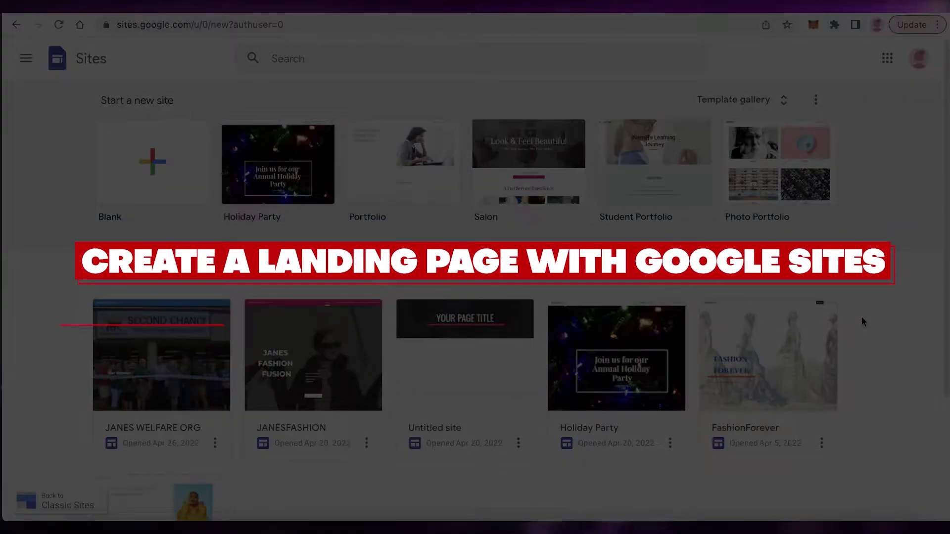
- Look over the new-site templates and recent sites on the start page, and check the signed-in account
scroll(836, 287, "down", 1)
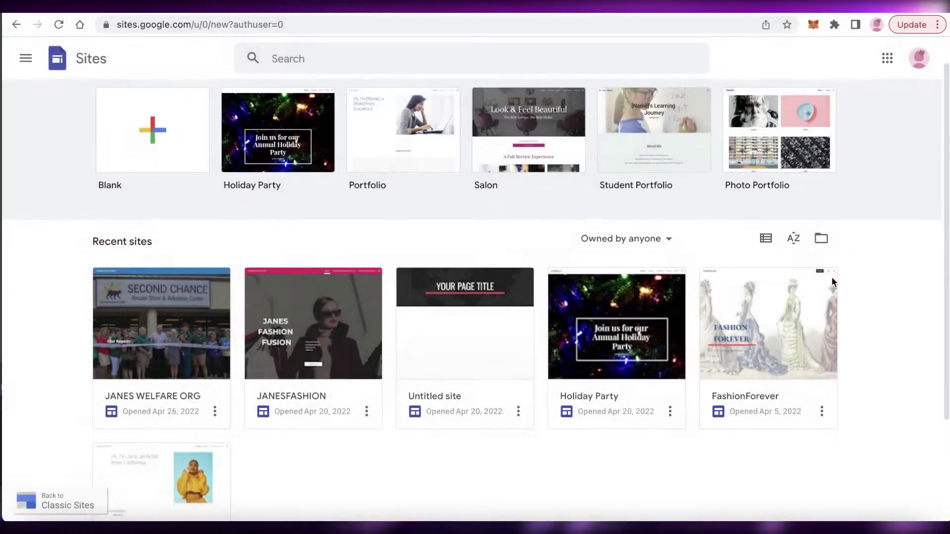
scroll(904, 218, "down", 3)
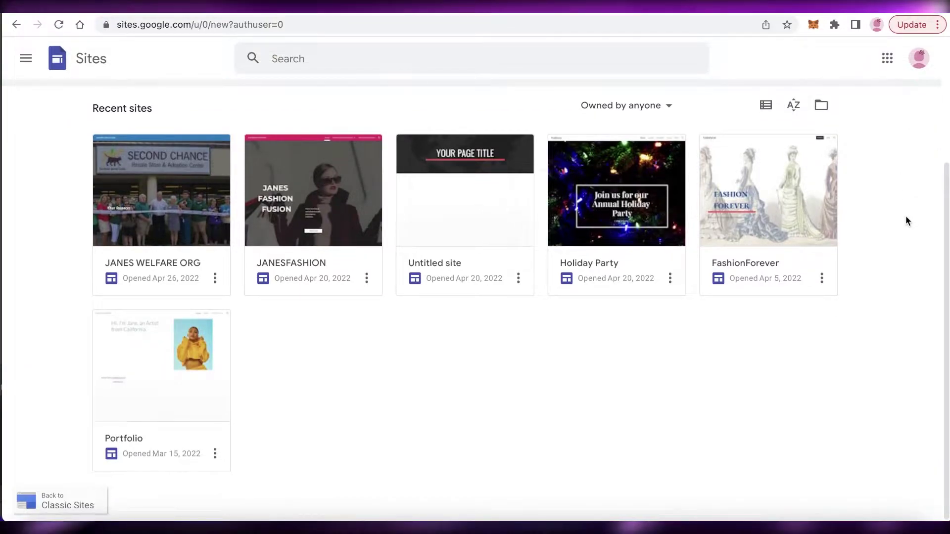
scroll(906, 216, "up", 4)
scroll(908, 216, "down", 2)
scroll(908, 217, "up", 2)
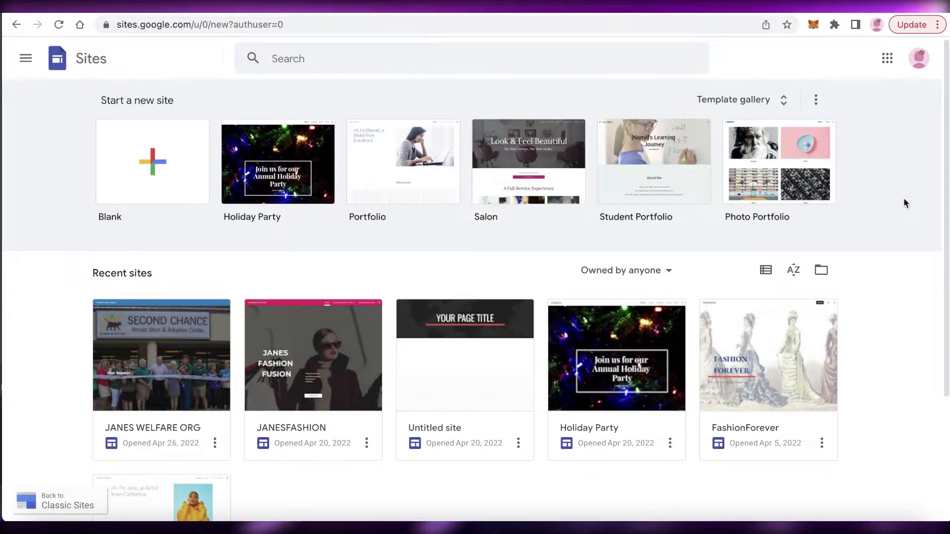
scroll(903, 199, "down", 1)
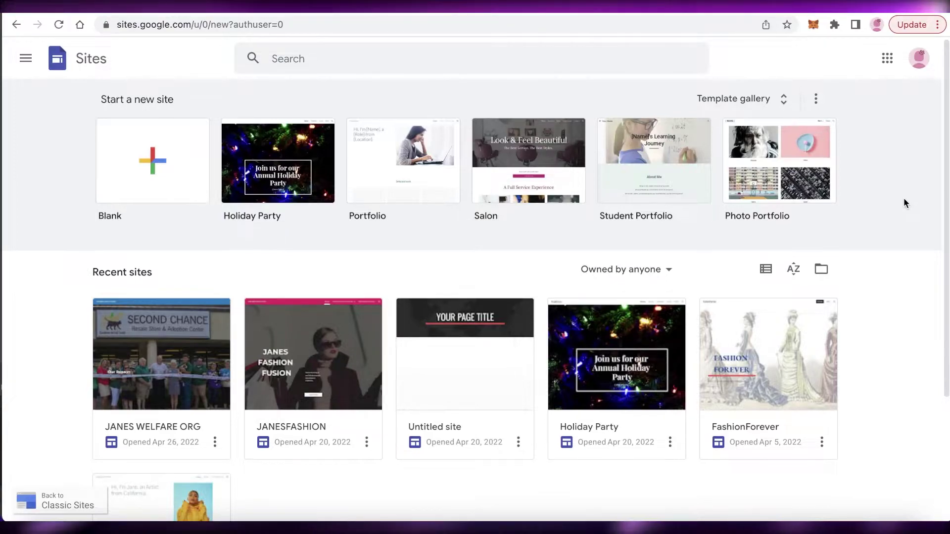
scroll(903, 198, "down", 1)
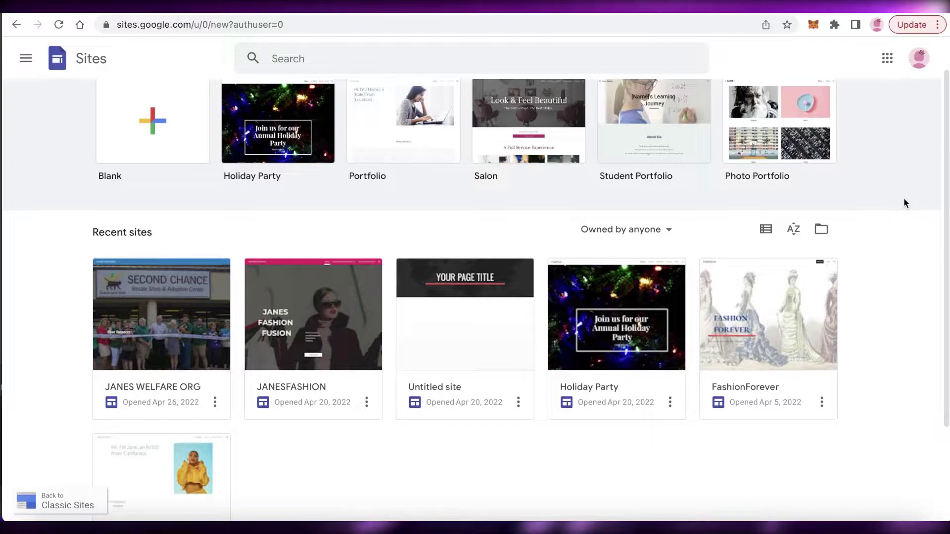
scroll(903, 197, "up", 1)
left_click(917, 60)
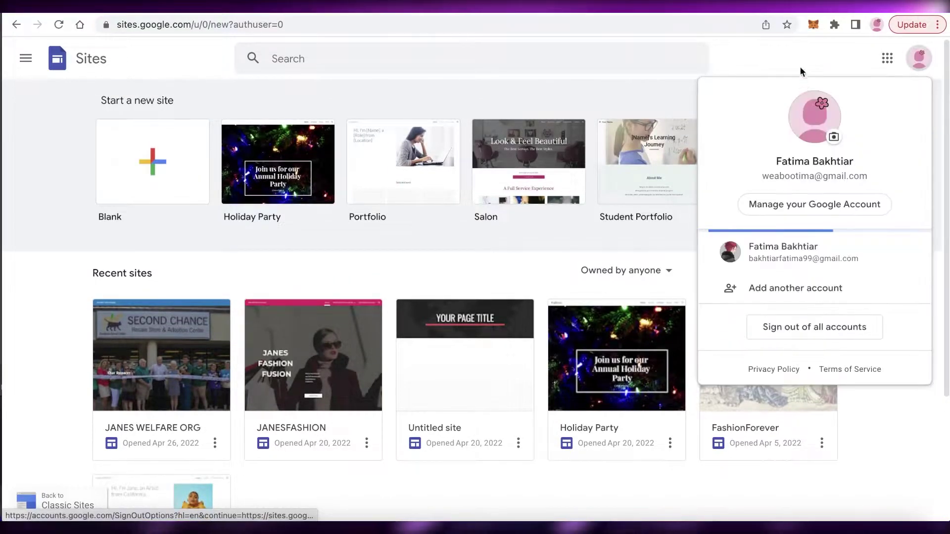
left_click(918, 60)
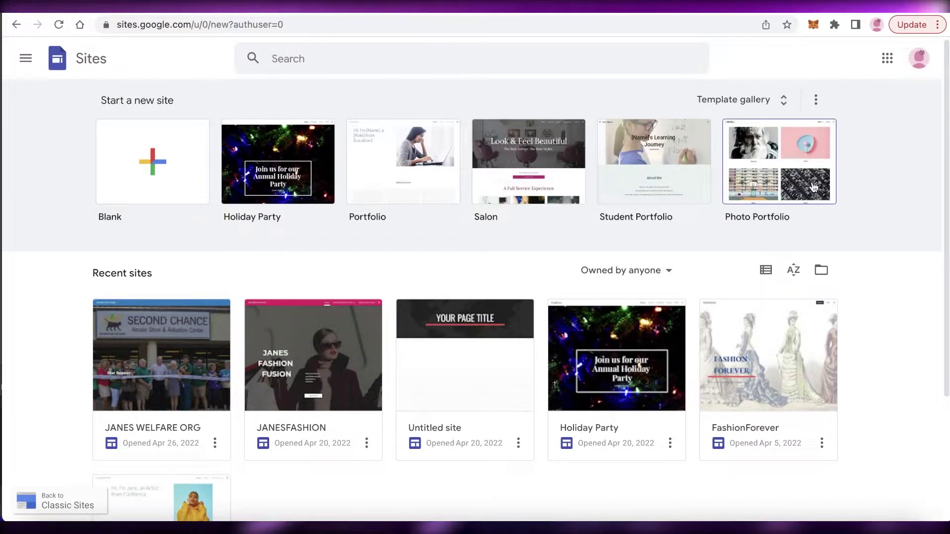
scroll(813, 187, "down", 4)
scroll(814, 188, "up", 4)
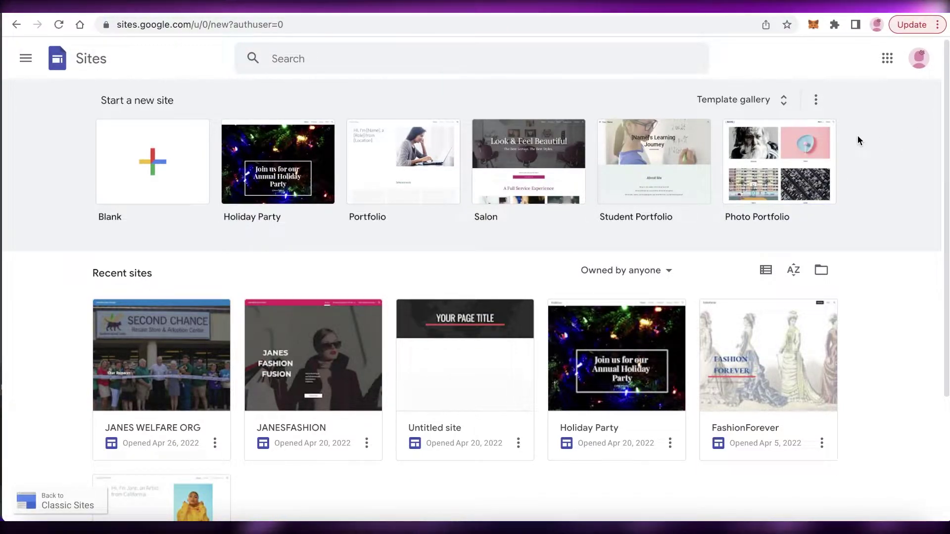
- Browse the full template gallery and start a new site from the Blank template
left_click(703, 102)
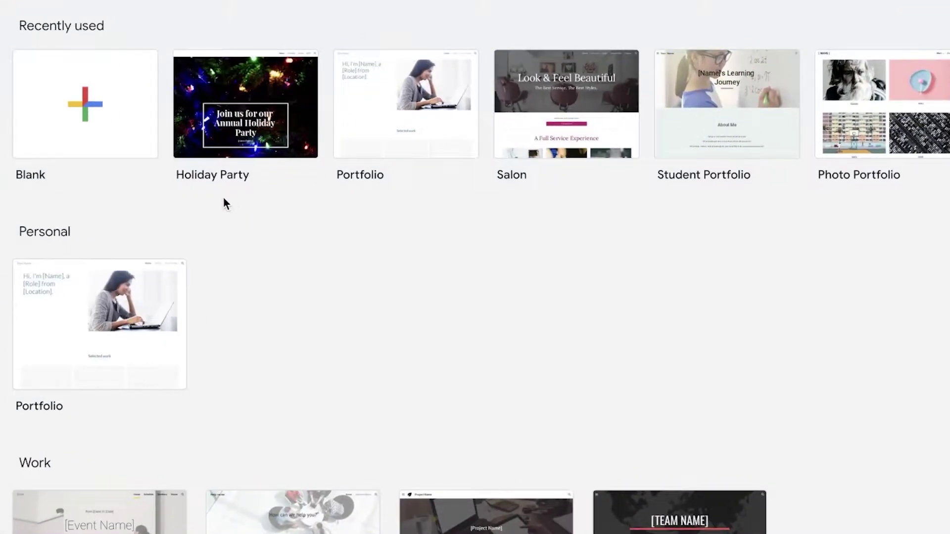
scroll(225, 203, "down", 6)
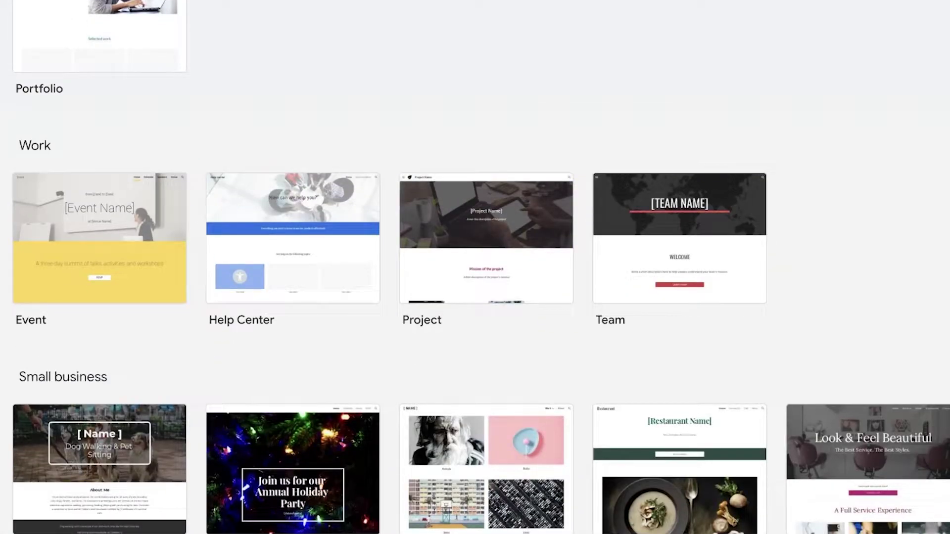
scroll(475, 267, "down", 5)
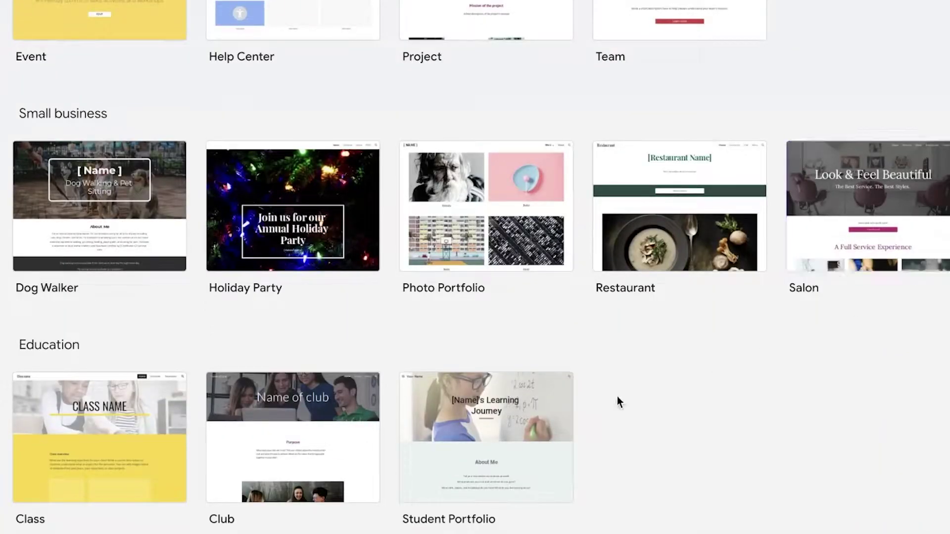
scroll(408, 445, "up", 12)
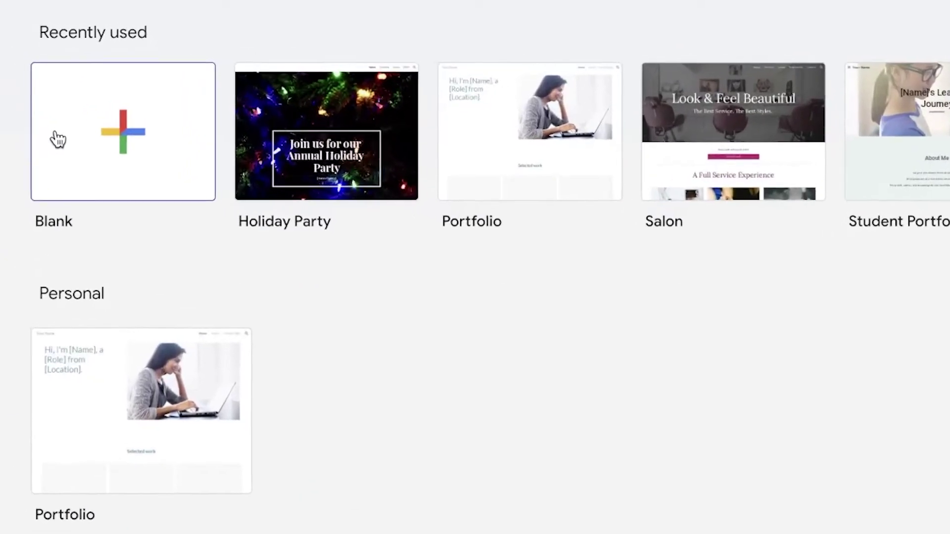
left_click(56, 132)
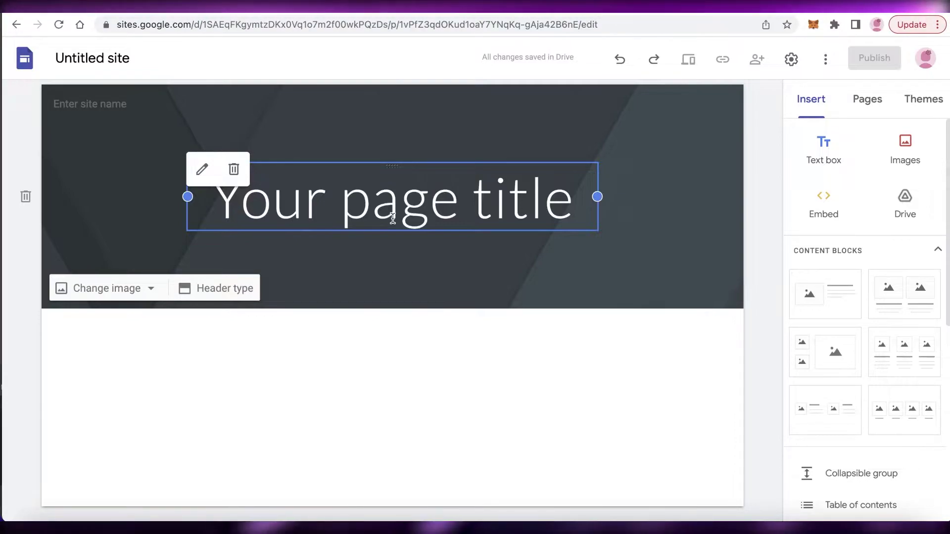
- Replace the placeholder page title in the header with "Smoothie Bar"
double_click(384, 221)
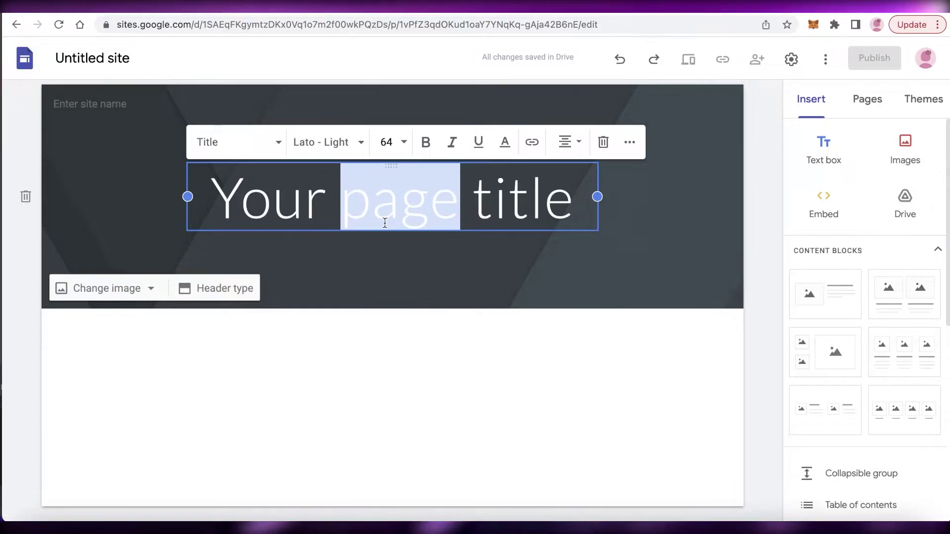
left_click_drag(545, 201, 295, 201)
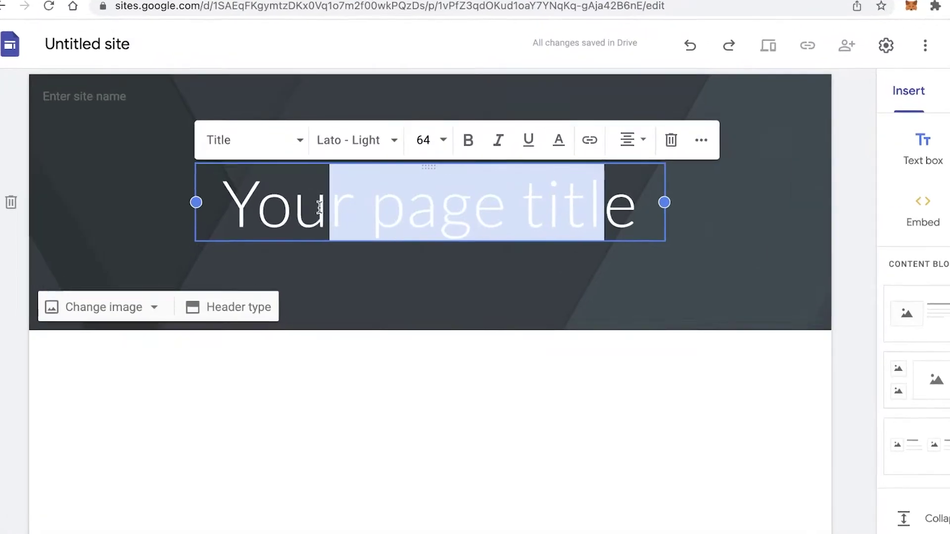
left_click(260, 210)
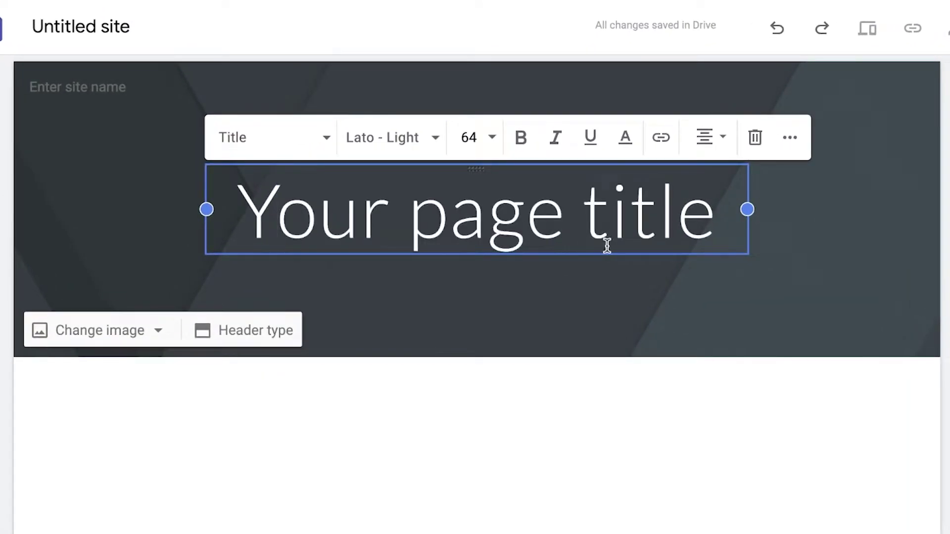
left_click_drag(715, 230, 255, 207)
key("BackSpace")
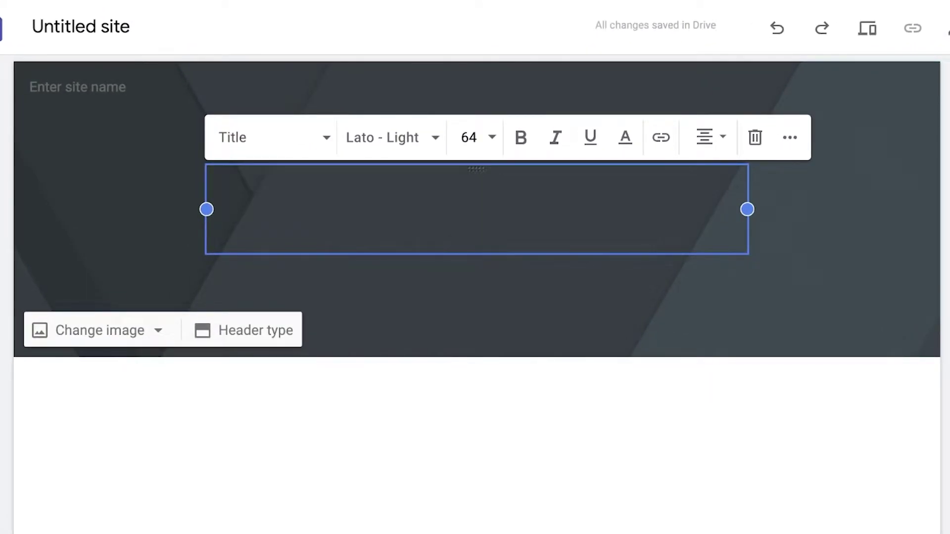
type("Sm")
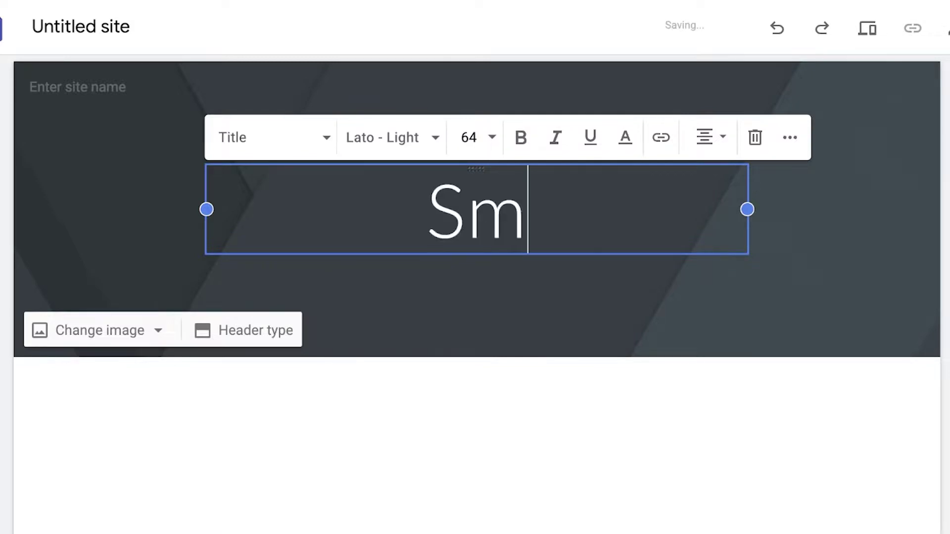
type("oothie Bar")
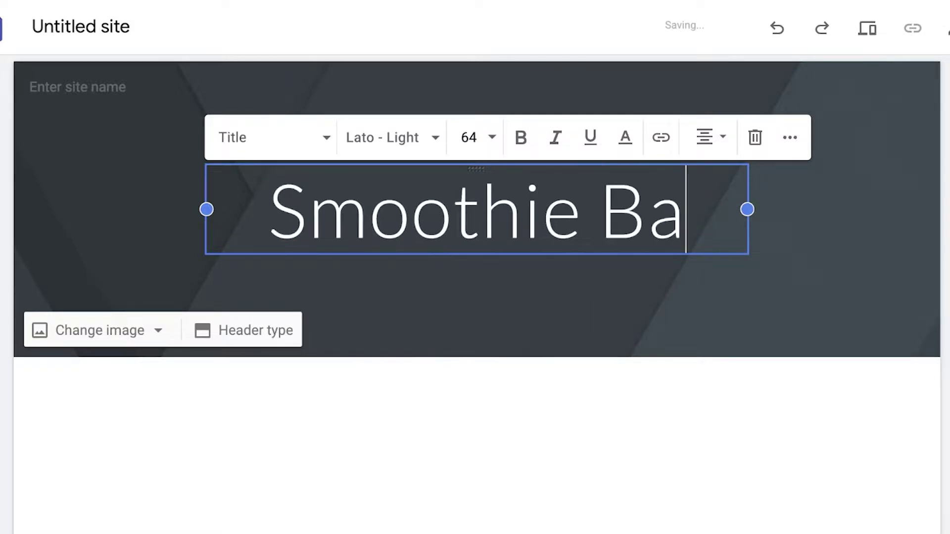
- Try out the Title only header type, and set the page header to Cover
left_click(256, 335)
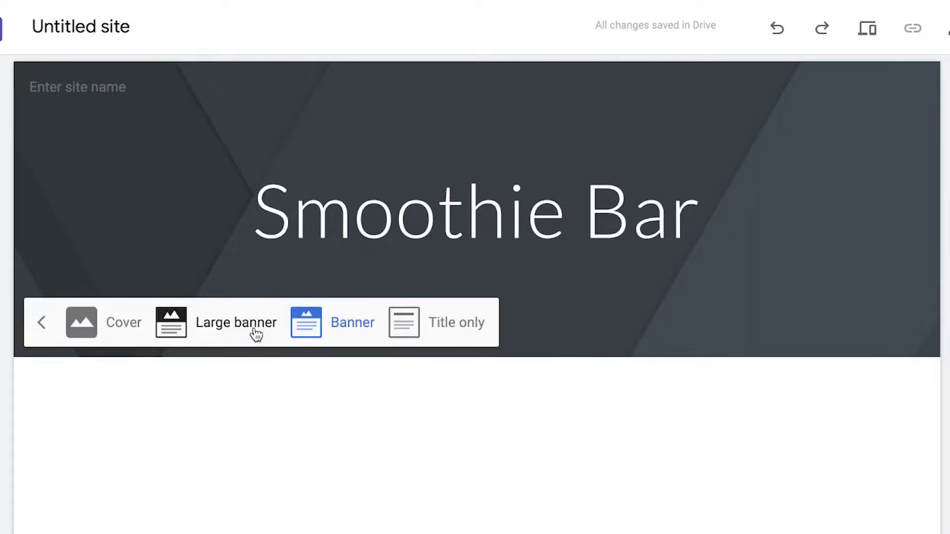
left_click(129, 348)
left_click(198, 514)
left_click(413, 387)
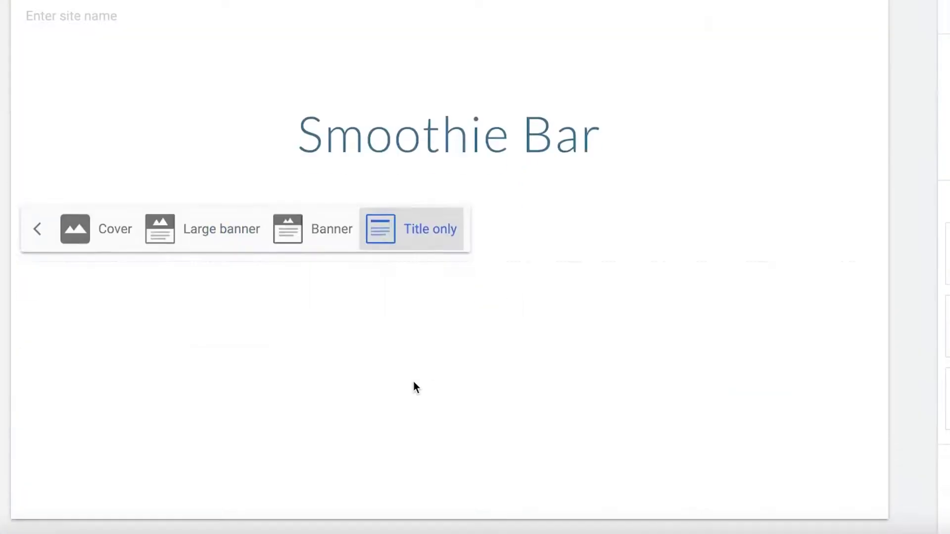
left_click(93, 96)
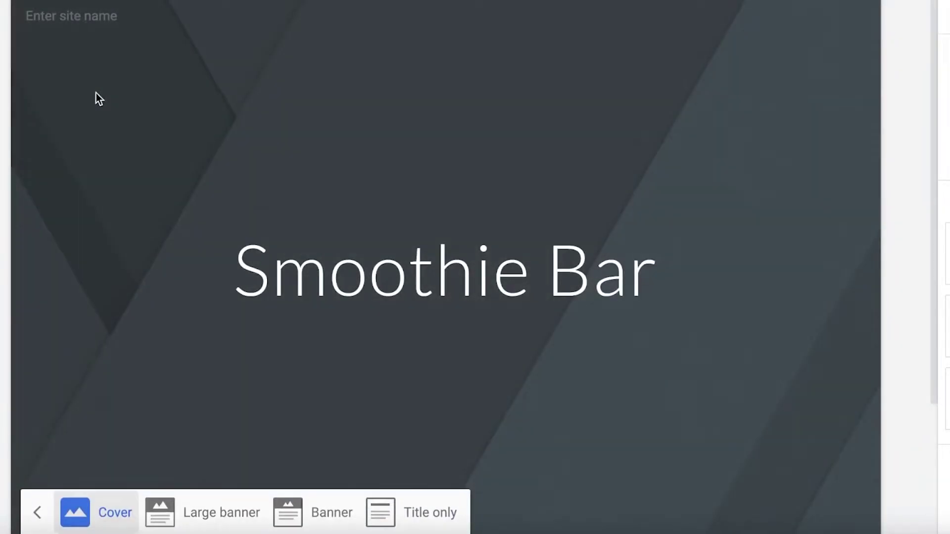
left_click(924, 155)
scroll(875, 176, "down", 4)
scroll(876, 175, "up", 4)
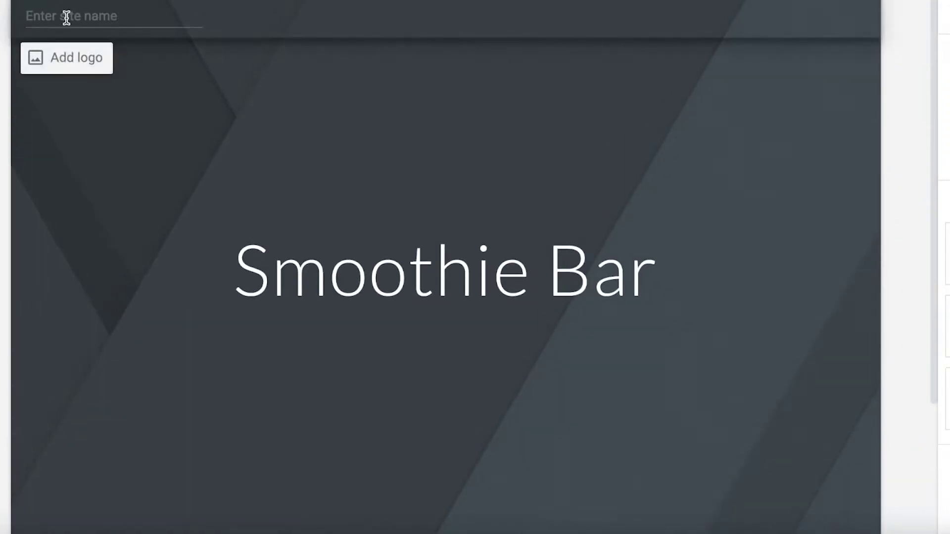
- Enter "JANES SMOOTHIE BAR" as the site name in the header
left_click(66, 18)
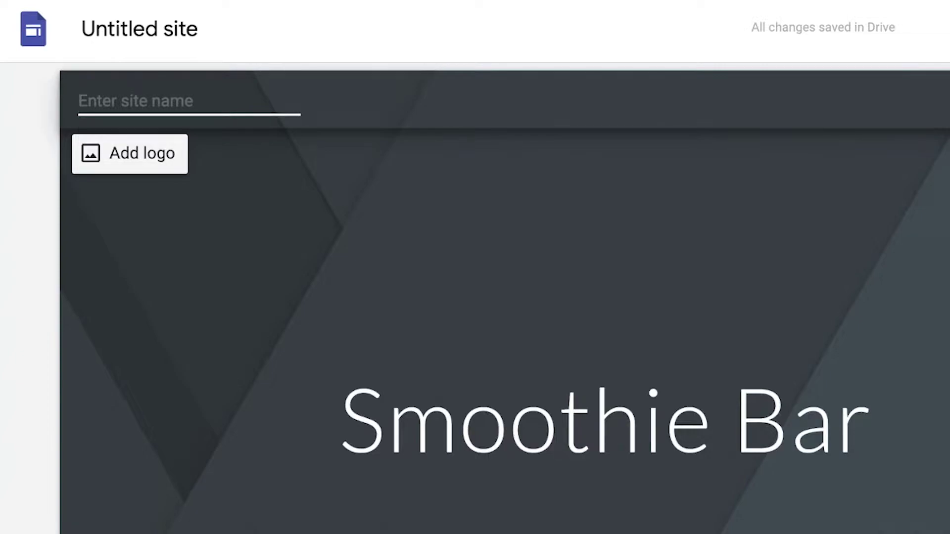
type("OTHIE BAR")
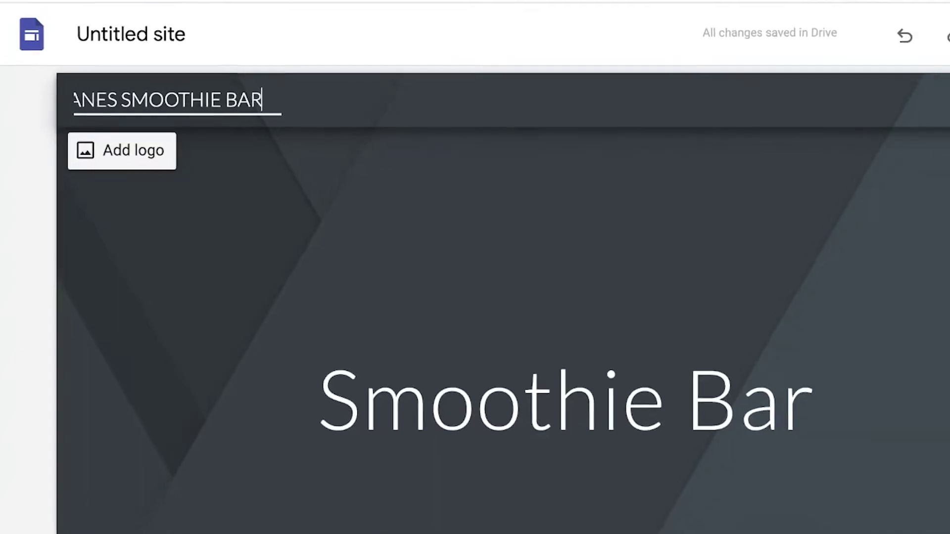
left_click(767, 215)
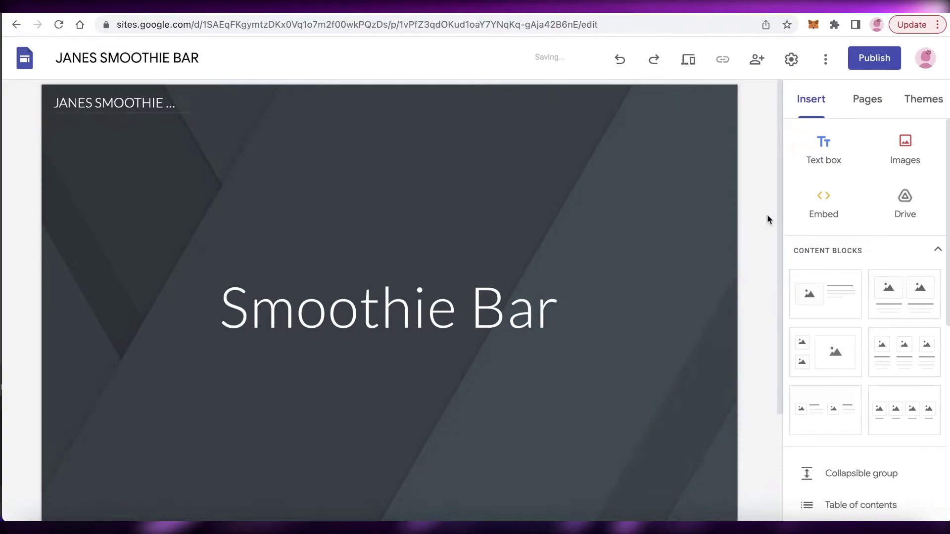
- Start changing the header's background image by selecting an existing one, using the Google image search as source
scroll(767, 213, "down", 3)
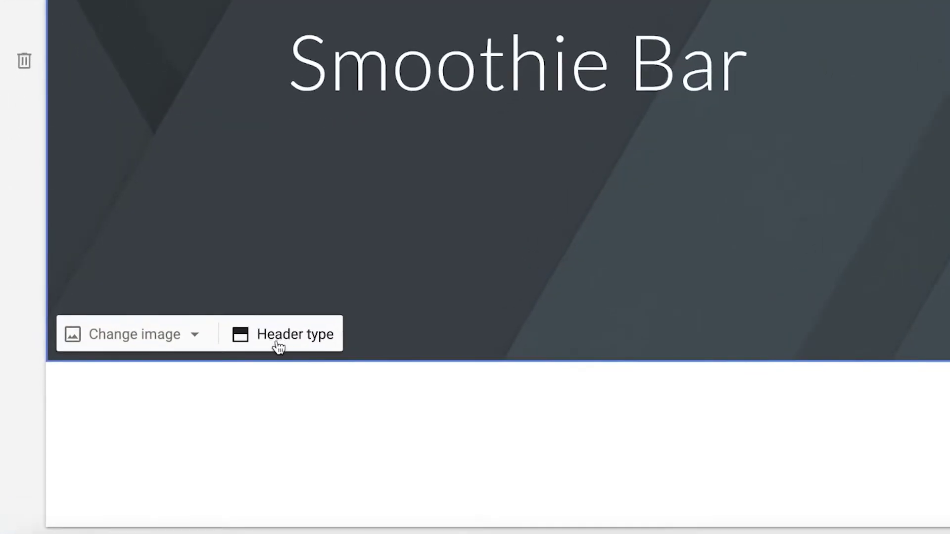
left_click(181, 346)
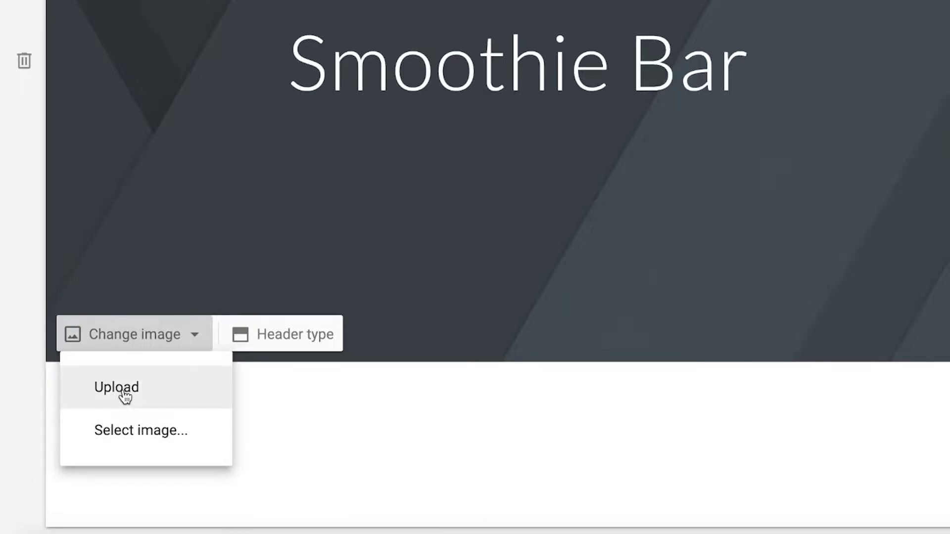
left_click(119, 430)
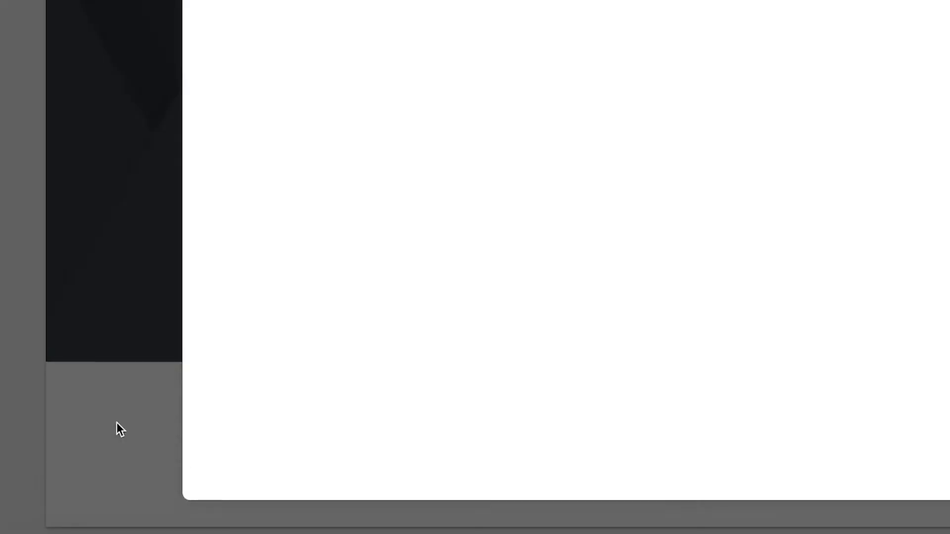
left_click(184, 79)
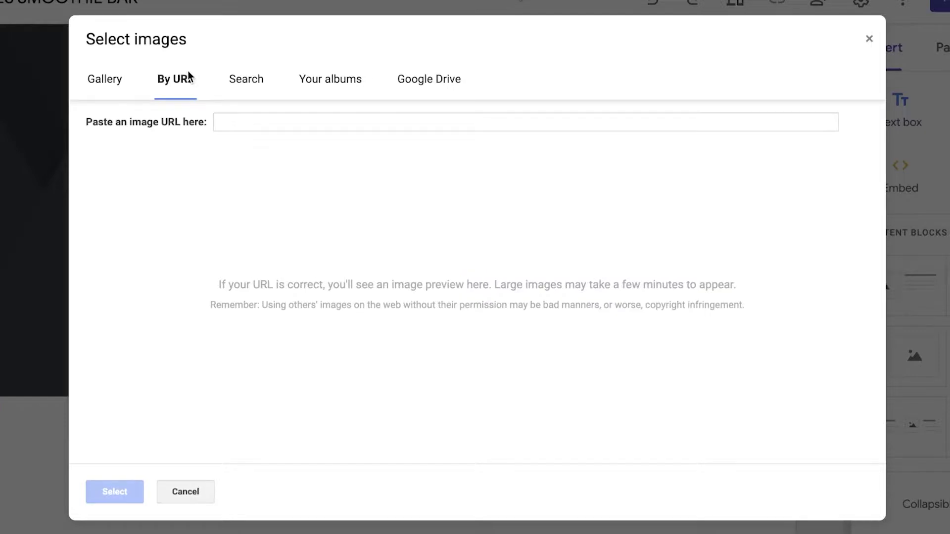
left_click(256, 79)
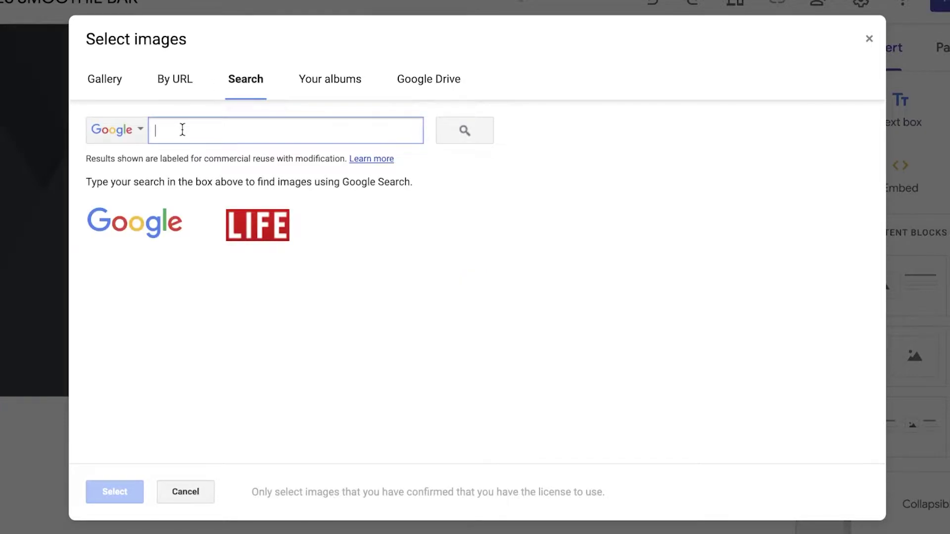
- Search images for "SMOOTHIE bar" and use the photo of a green-shirted employee serving a customer as the header background
type("SM")
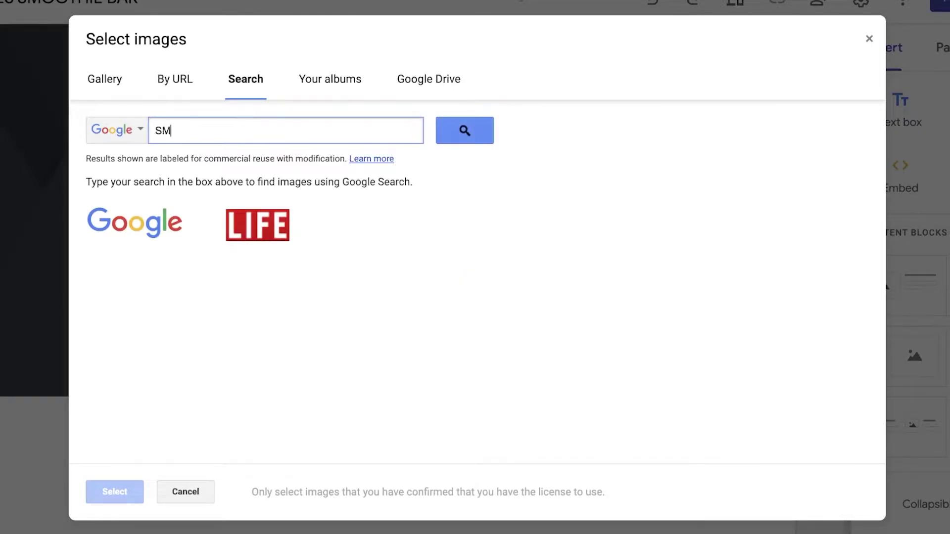
type("OOTHIE")
key("Return")
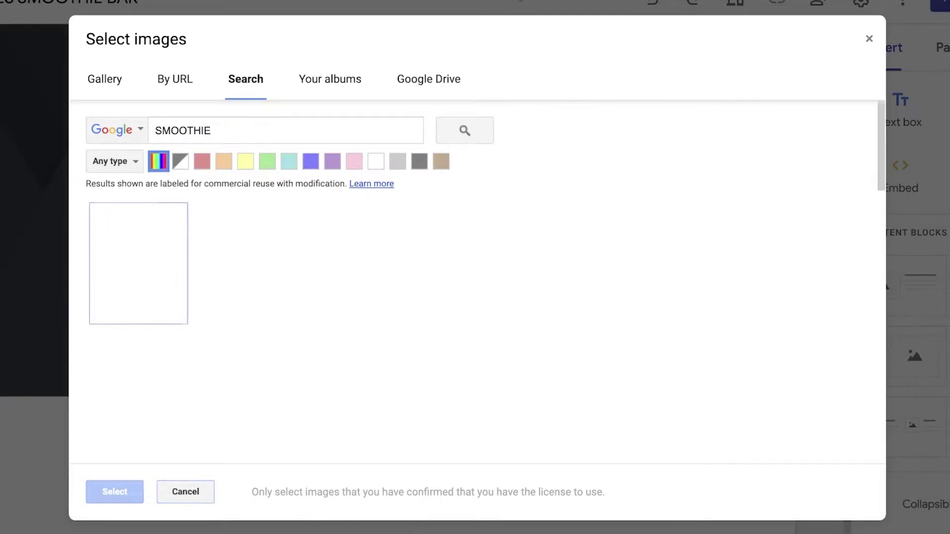
type("b")
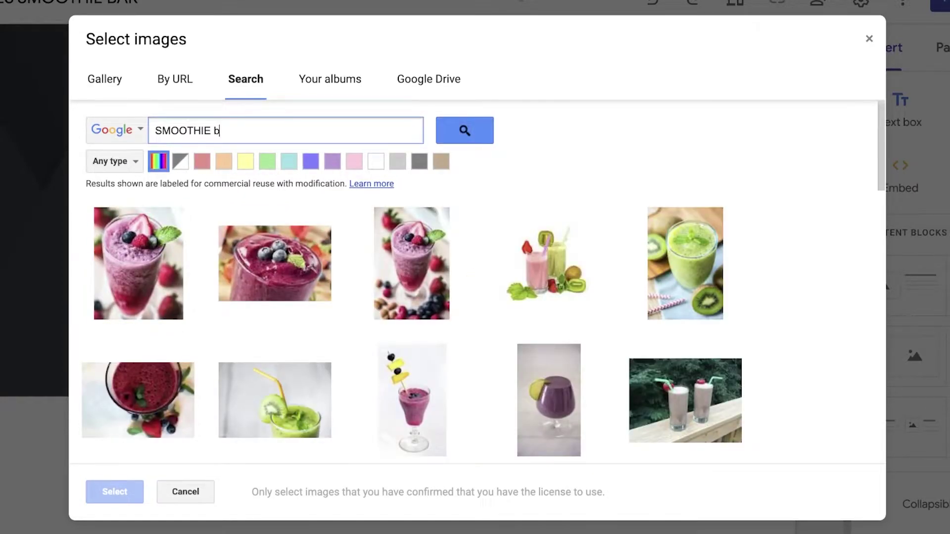
type("ar")
key("Return")
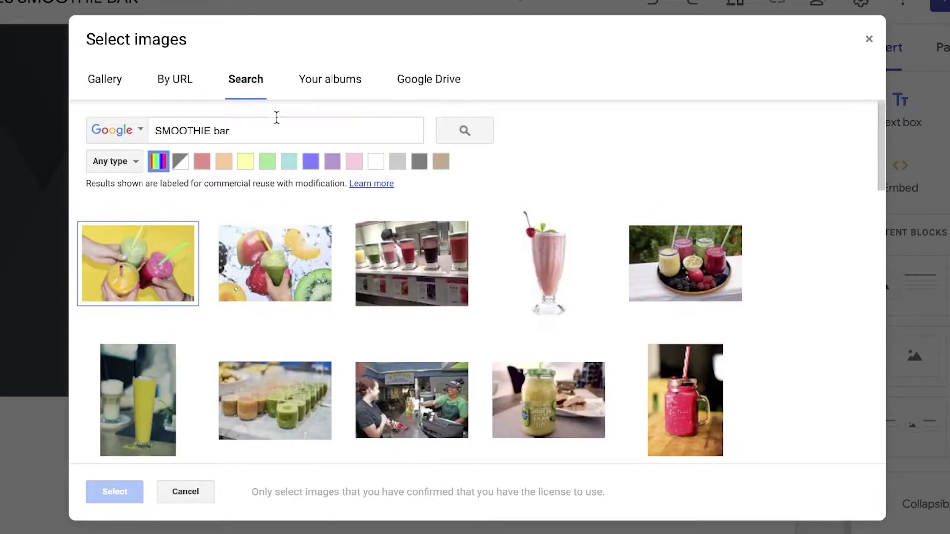
left_click(390, 435)
left_click(102, 487)
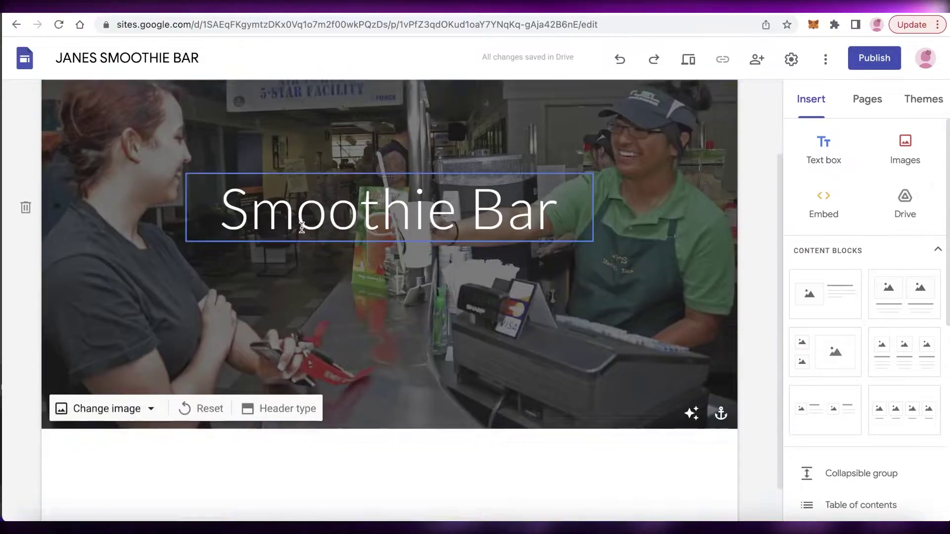
- Look through the elements available for insertion, from text boxes and content blocks down to charts
scroll(346, 224, "down", 2)
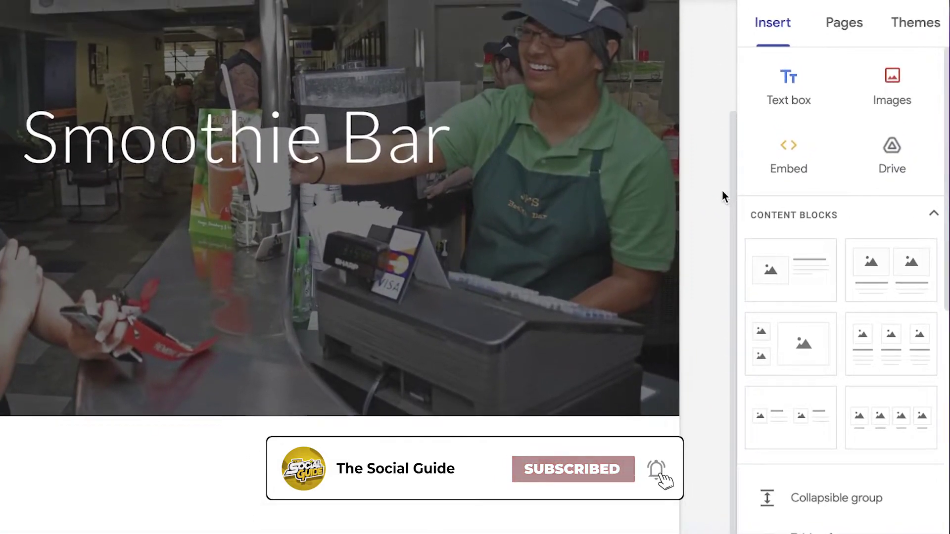
scroll(853, 197, "down", 4)
scroll(851, 191, "up", 4)
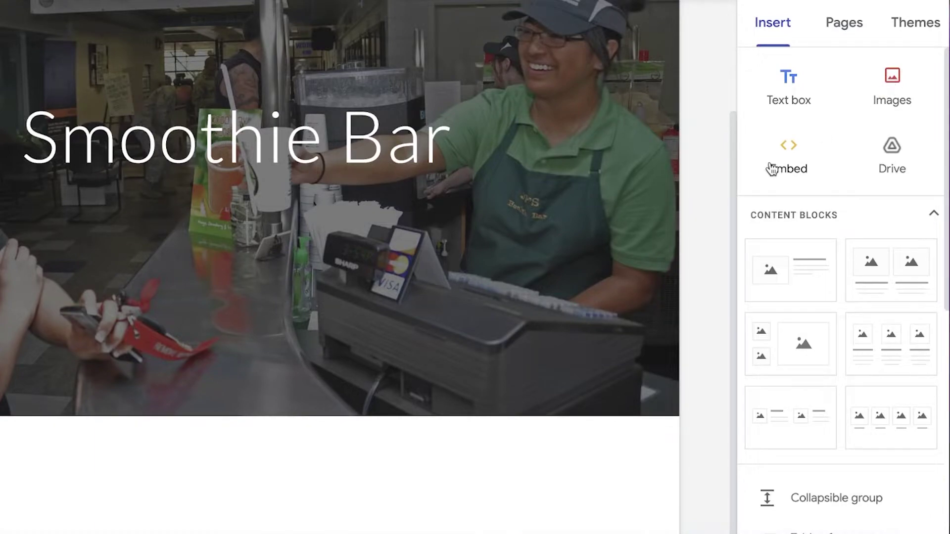
scroll(805, 263, "down", 9)
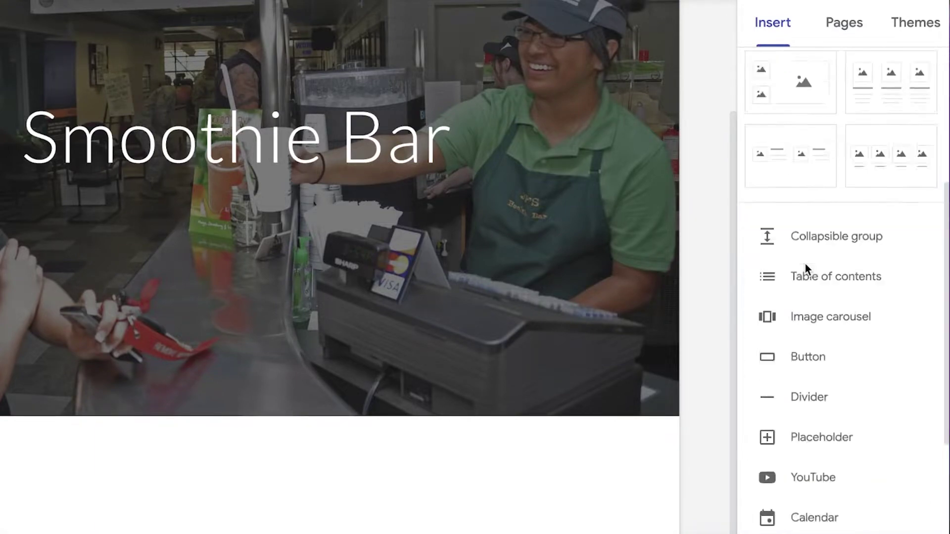
scroll(781, 238, "up", 9)
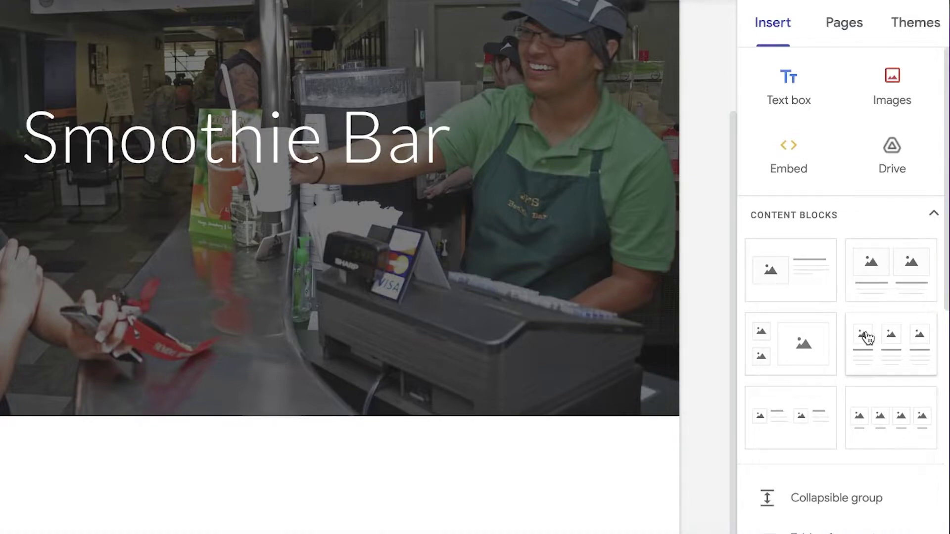
scroll(865, 337, "down", 8)
scroll(821, 94, "up", 2)
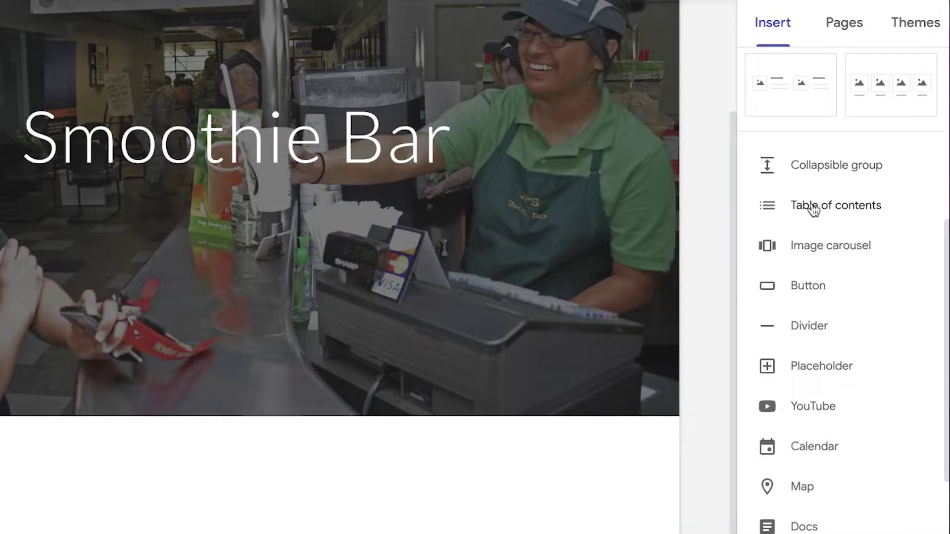
scroll(799, 276, "down", 1)
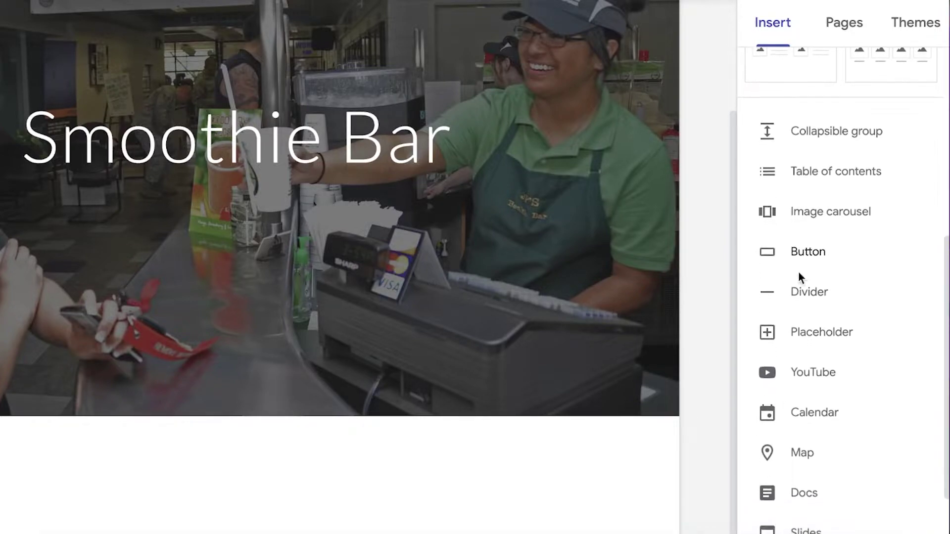
scroll(805, 330, "down", 3)
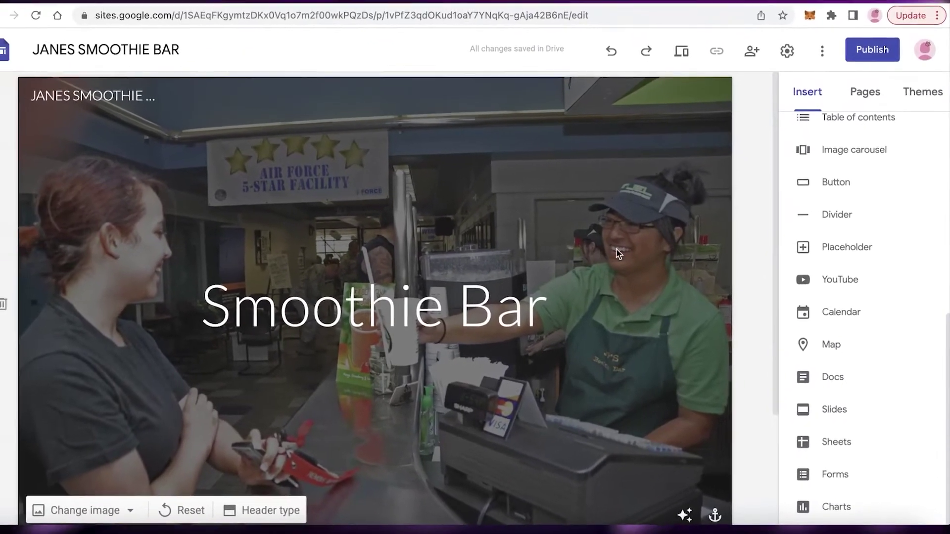
scroll(732, 250, "down", 3)
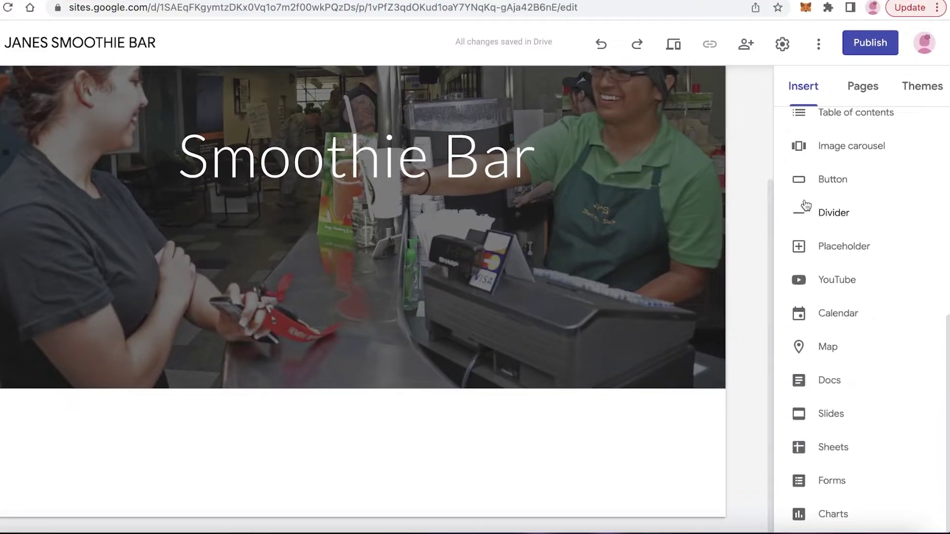
scroll(808, 201, "up", 5)
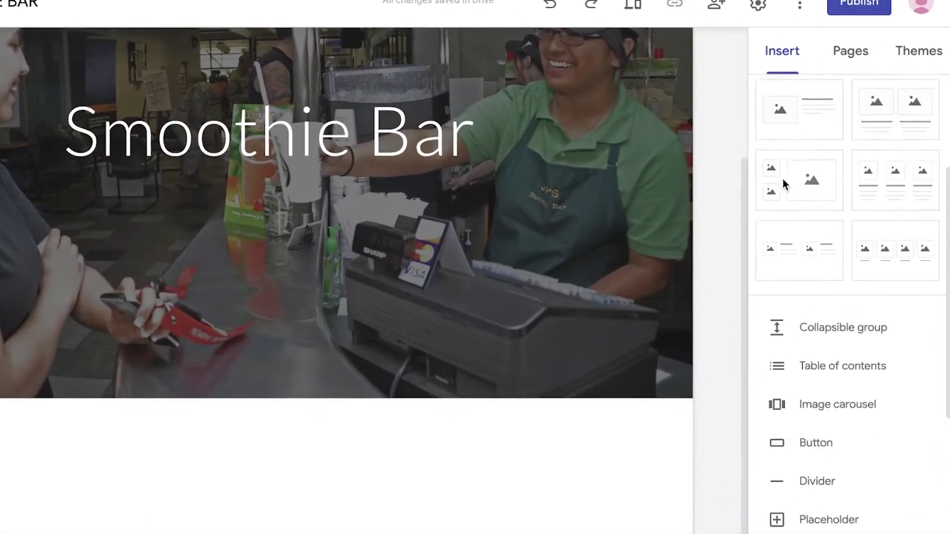
scroll(783, 179, "down", 3)
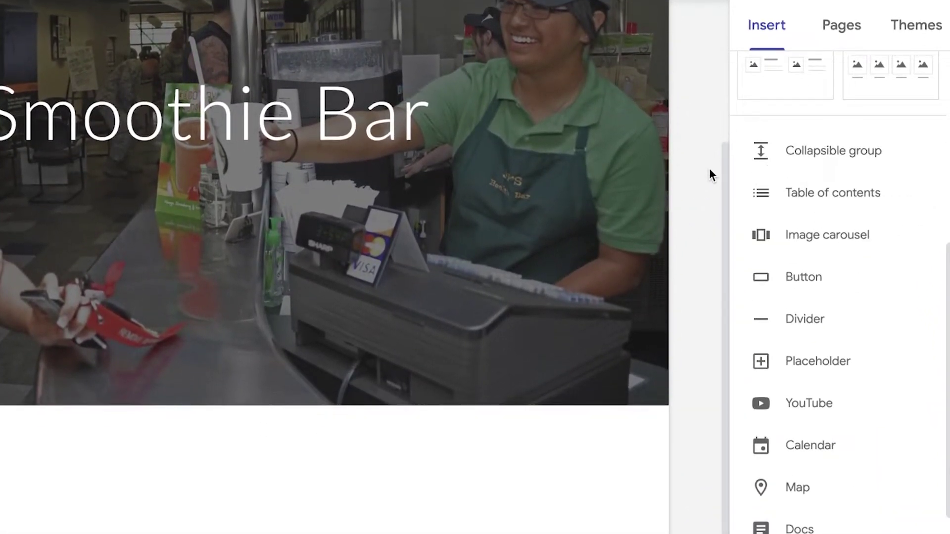
scroll(800, 170, "up", 6)
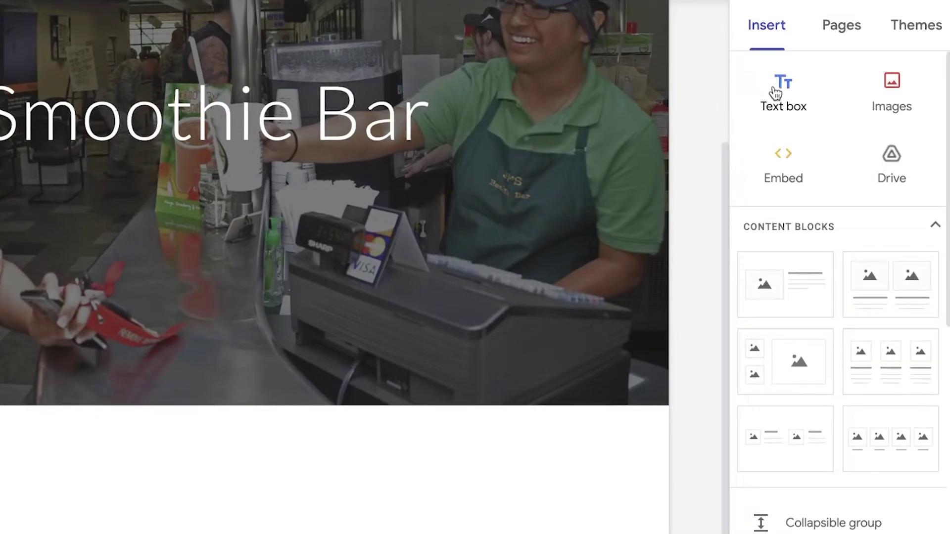
- Add a text box below the header reading "OUR MOST POPULAR DRINKS" and set its font to Source Code Pro Bold
left_click(775, 93)
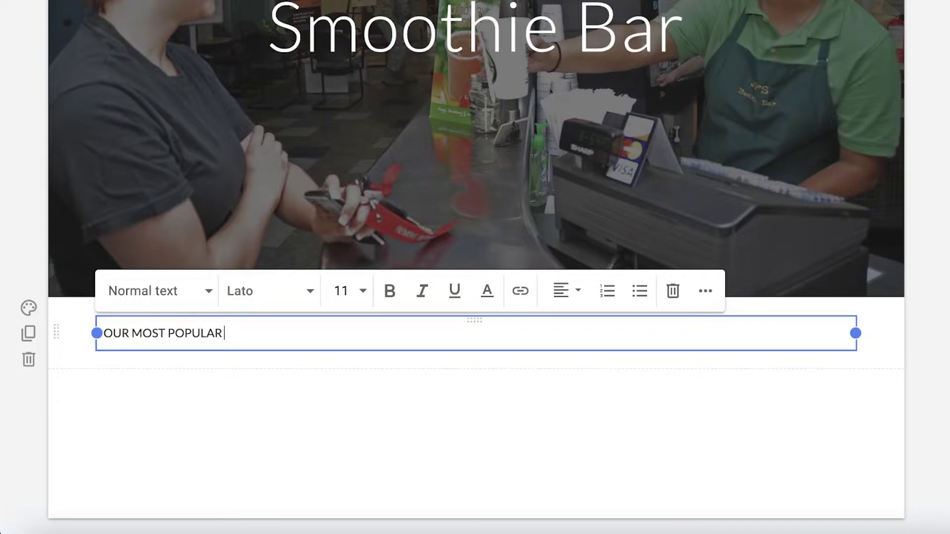
type("NKS")
triple_click(195, 324)
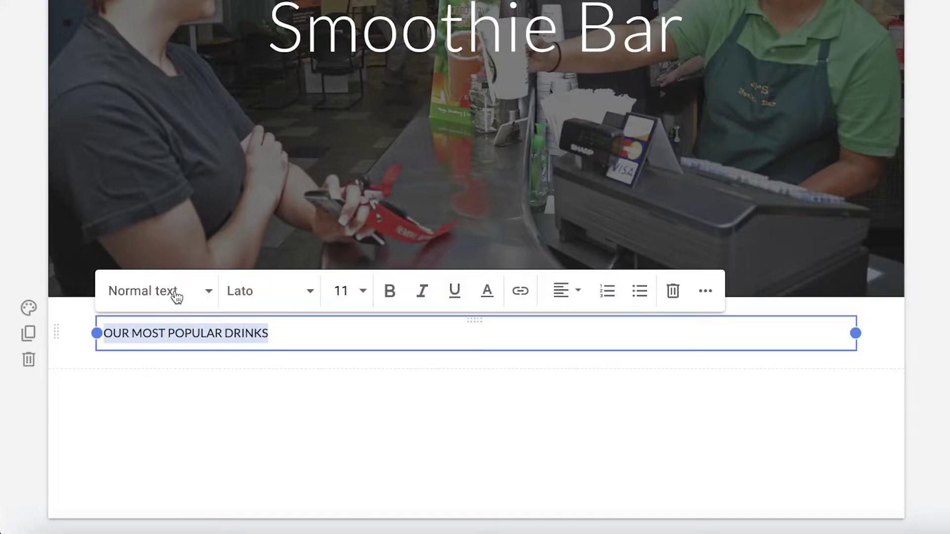
left_click(267, 291)
scroll(297, 426, "down", 5)
mouse_move(304, 434)
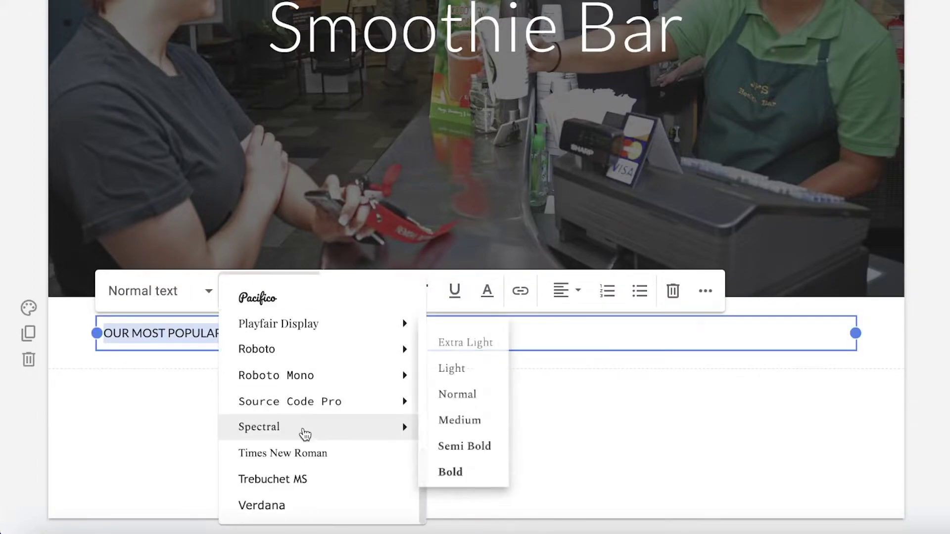
left_click(476, 489)
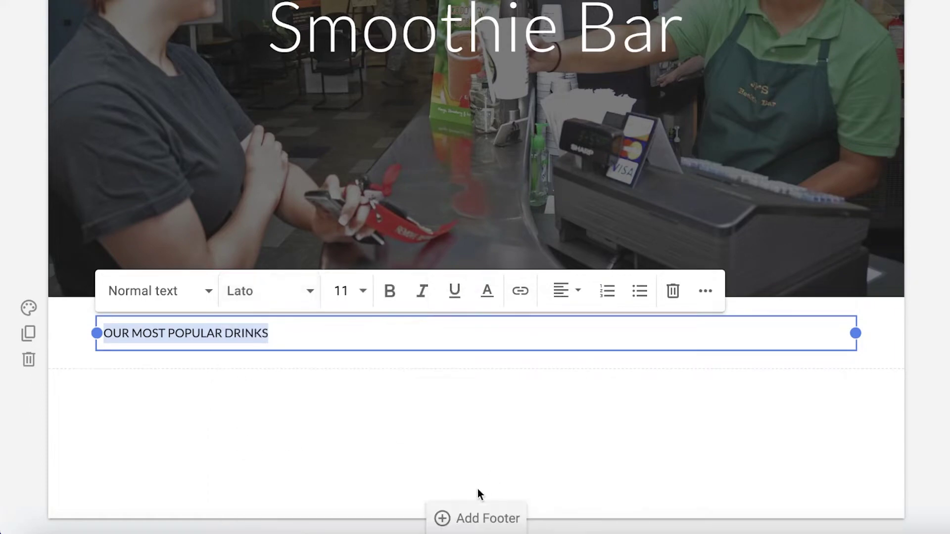
left_click(270, 297)
scroll(310, 465, "down", 5)
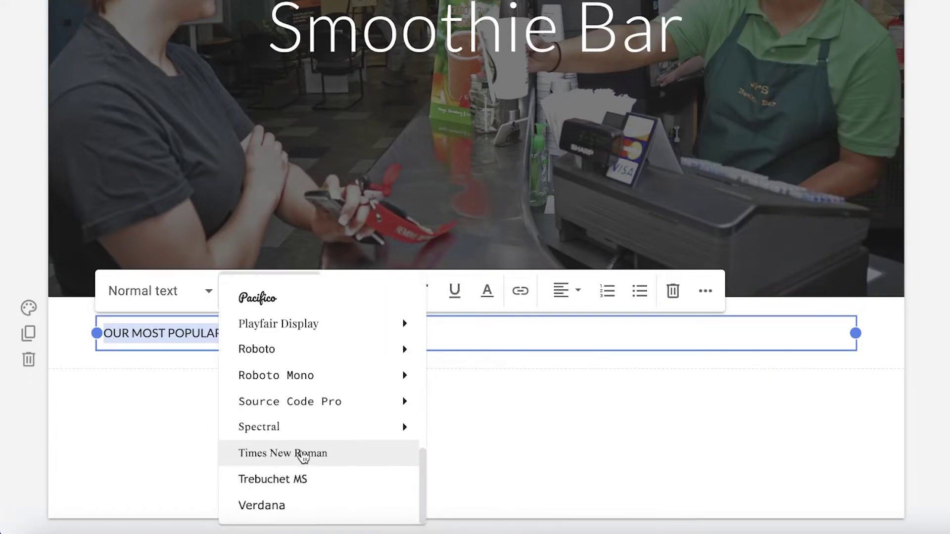
mouse_move(303, 428)
left_click(431, 450)
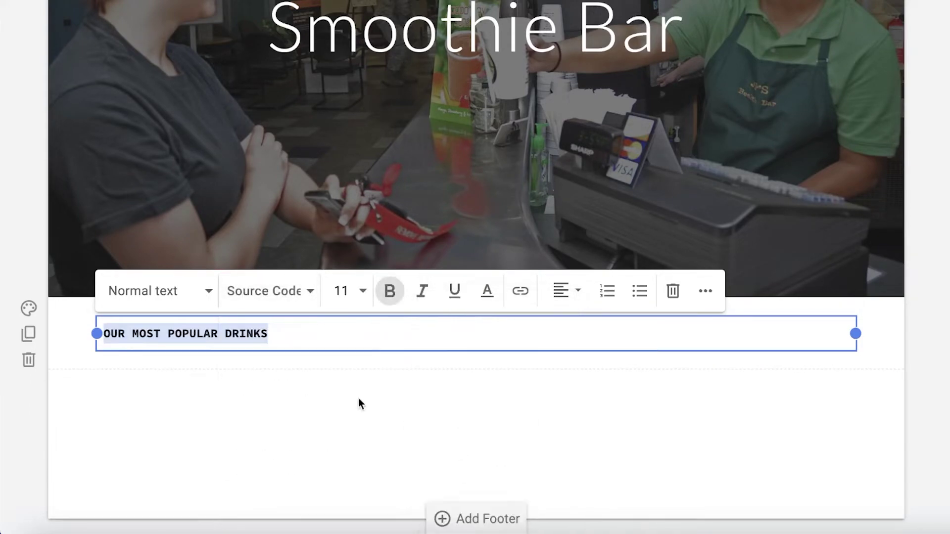
- Narrow the "OUR MOST POPULAR DRINKS" text box to slightly wider than its text and set the text alignment to justified
left_click_drag(861, 337, 341, 336)
left_click(157, 336)
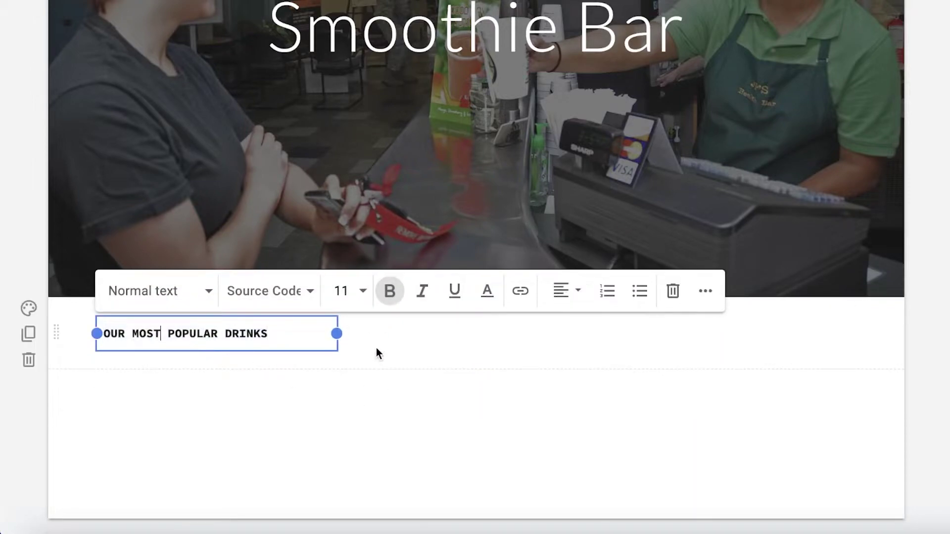
left_click(578, 293)
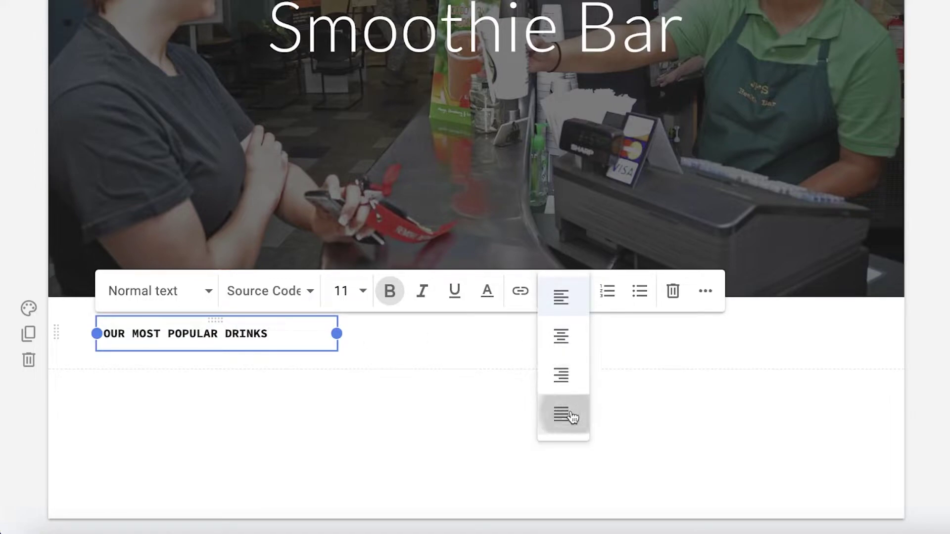
left_click(569, 416)
key("ctrl+a")
left_click(561, 291)
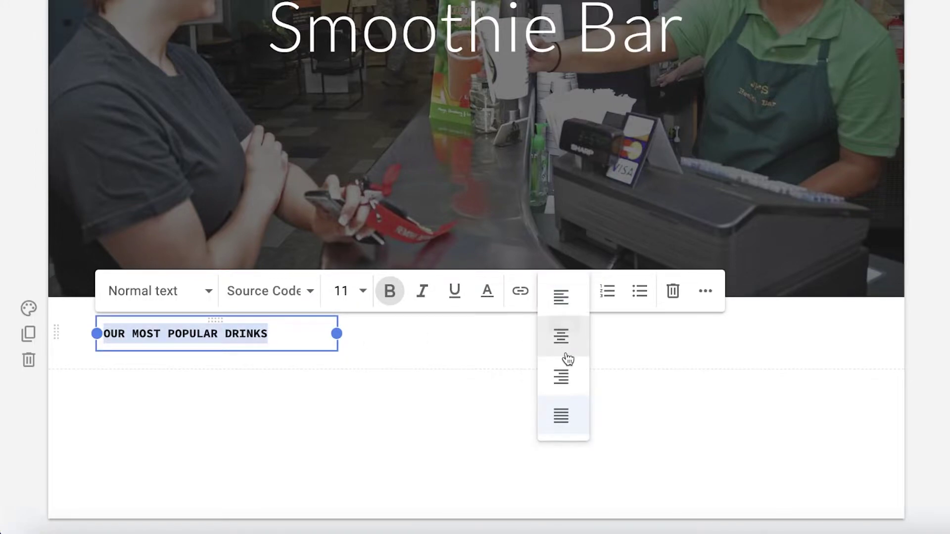
left_click(568, 416)
- Move the heading's text box to the middle of its row and adjust its side edges to fit the text on one line
left_click_drag(199, 321, 540, 326)
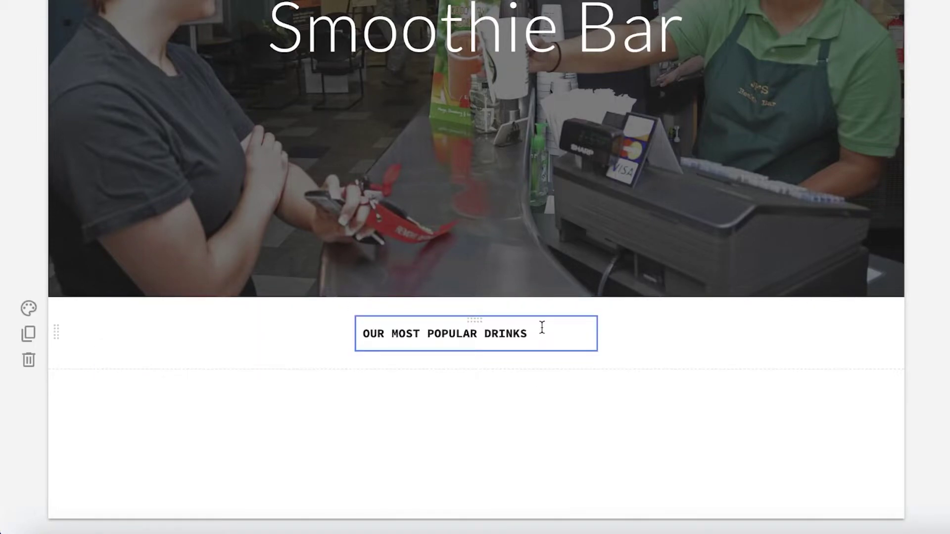
left_click(596, 334)
left_click_drag(596, 333, 540, 343)
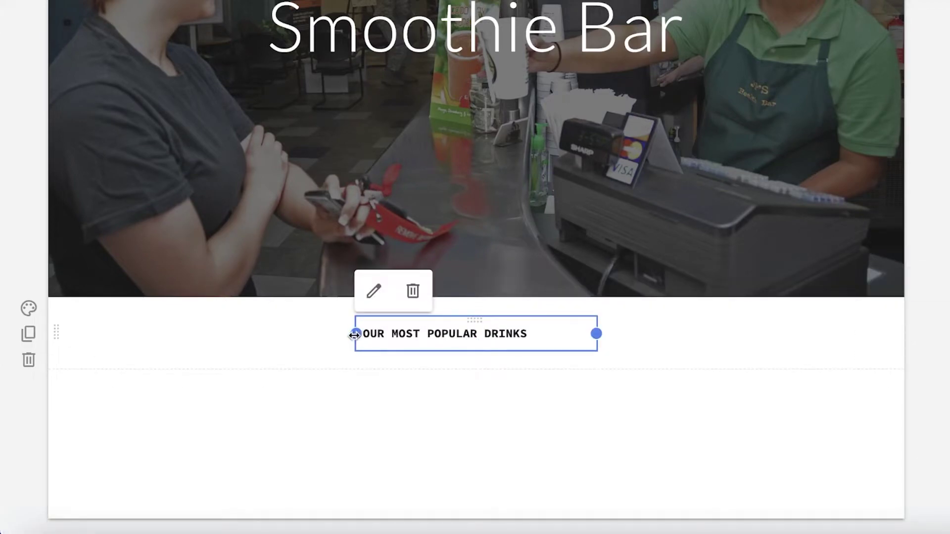
left_click_drag(356, 333, 420, 342)
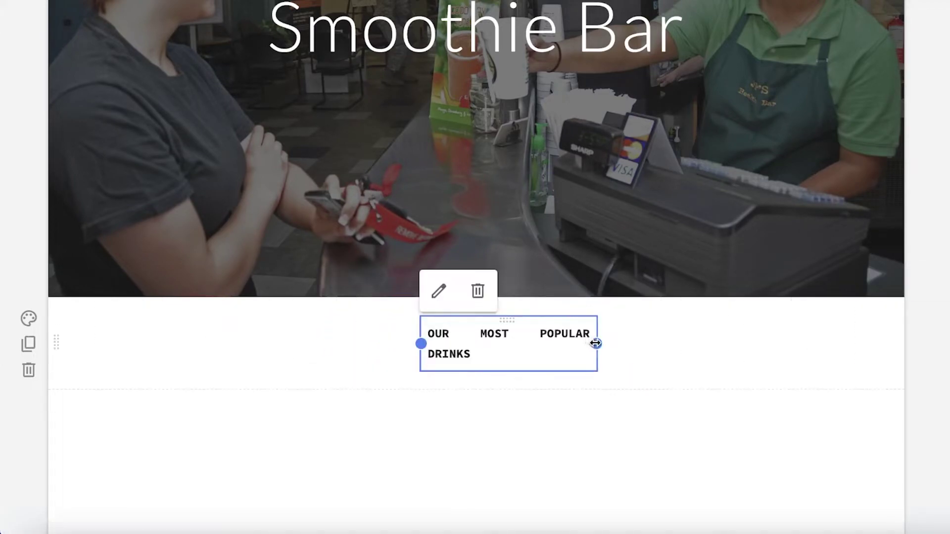
left_click_drag(596, 342, 602, 345)
left_click(486, 313)
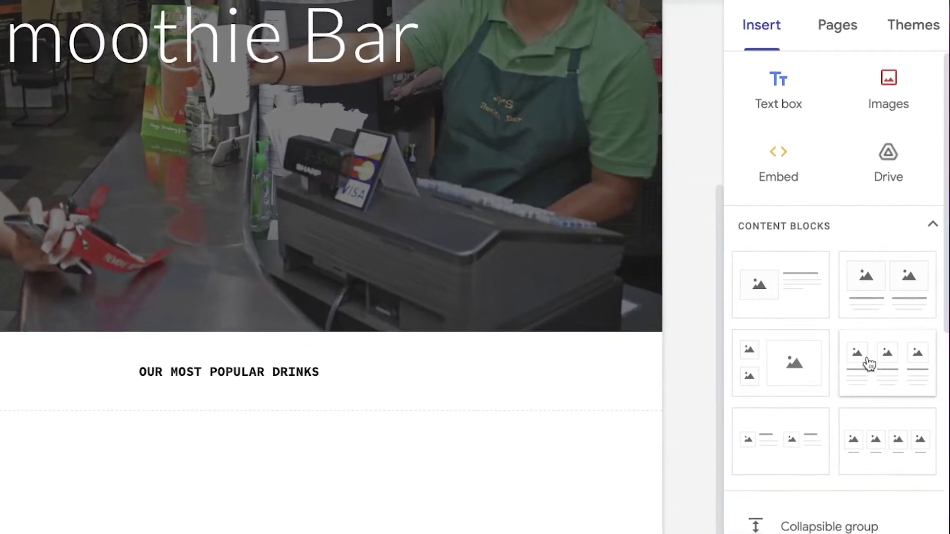
- Insert the content block with three captioned images and fill its first placeholder from a Google image search for "SMOOTHIE"
left_click(876, 355)
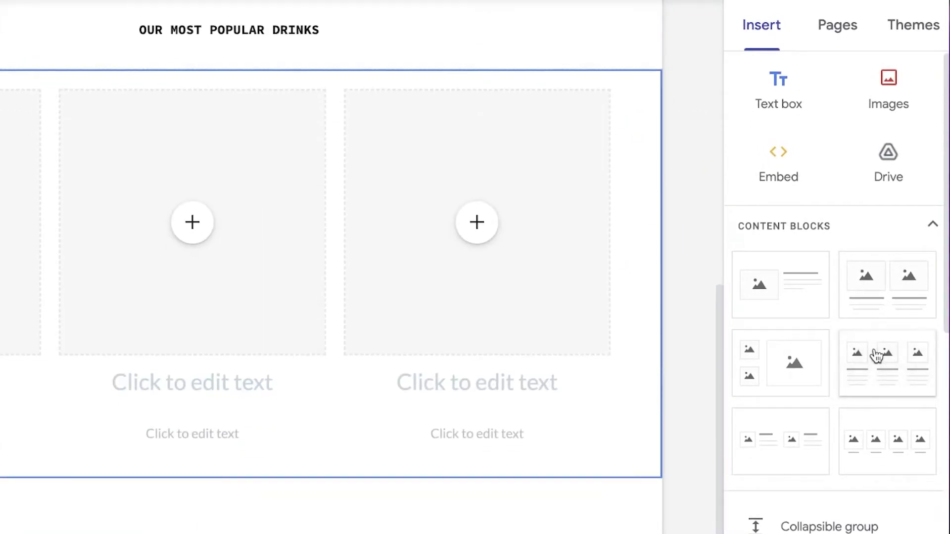
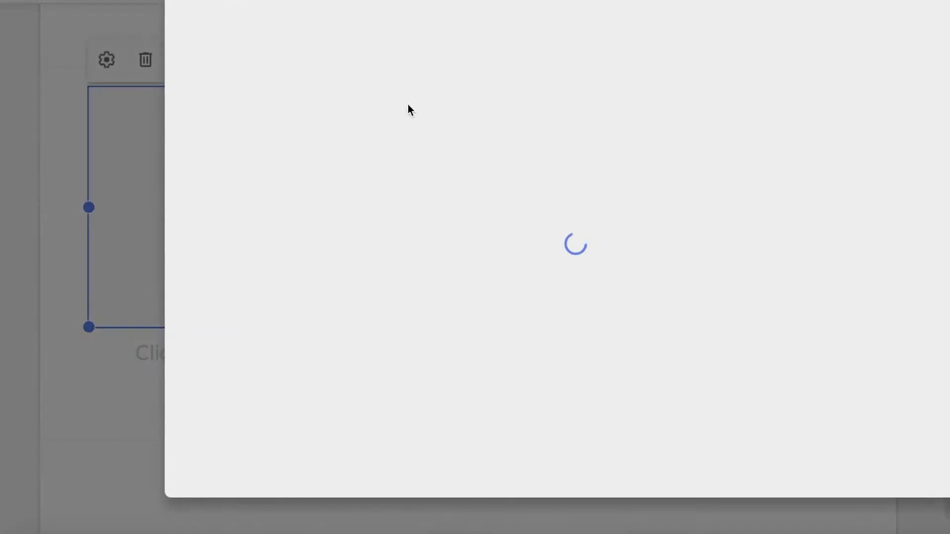
left_click(330, 89)
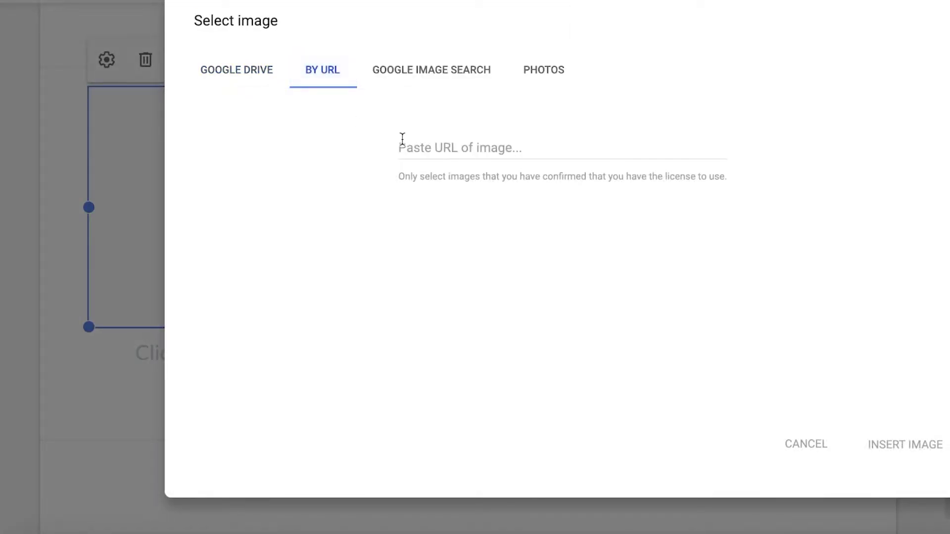
left_click(434, 77)
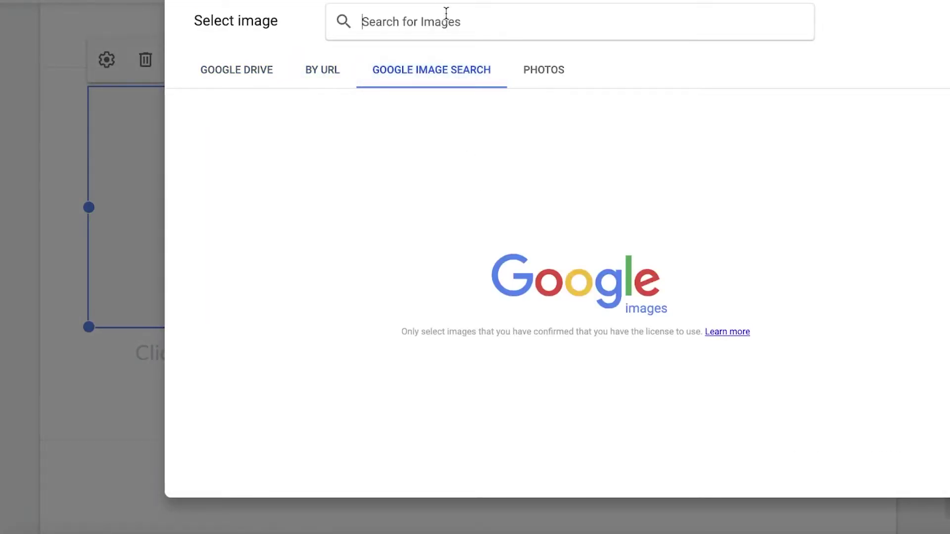
type("SMOOTHIE")
key("Return")
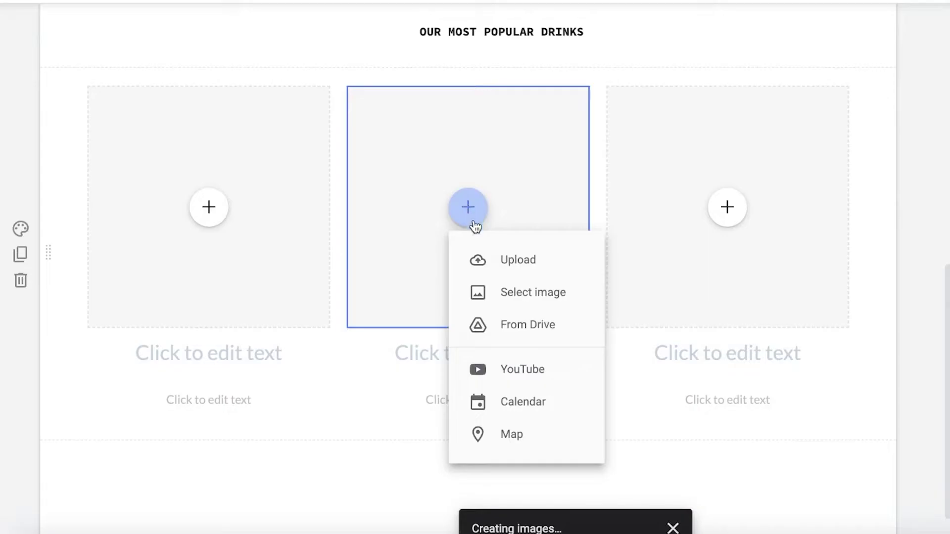
- Fill the middle image placeholder with the green smoothie topped with a mint leaf from a Google image search for "mint smoothie"
left_click(485, 257)
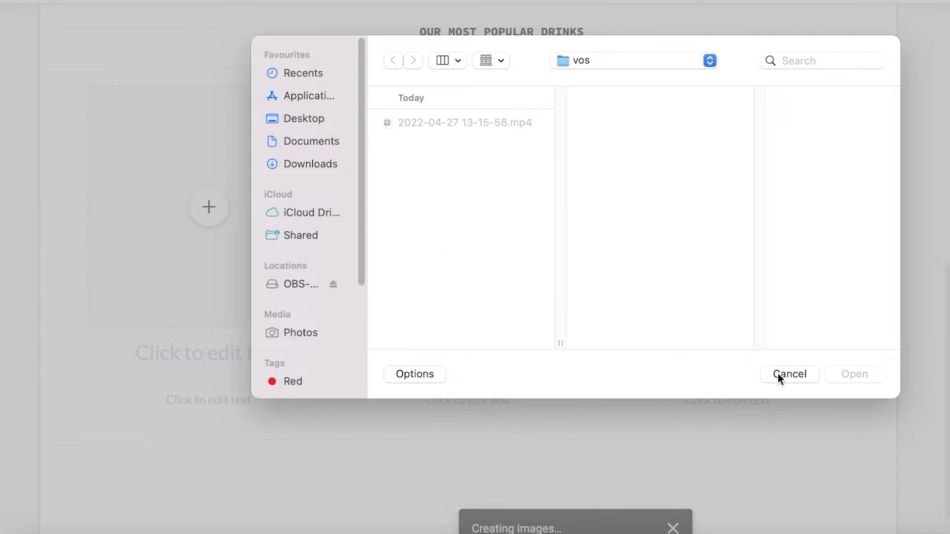
left_click(790, 374)
left_click(468, 207)
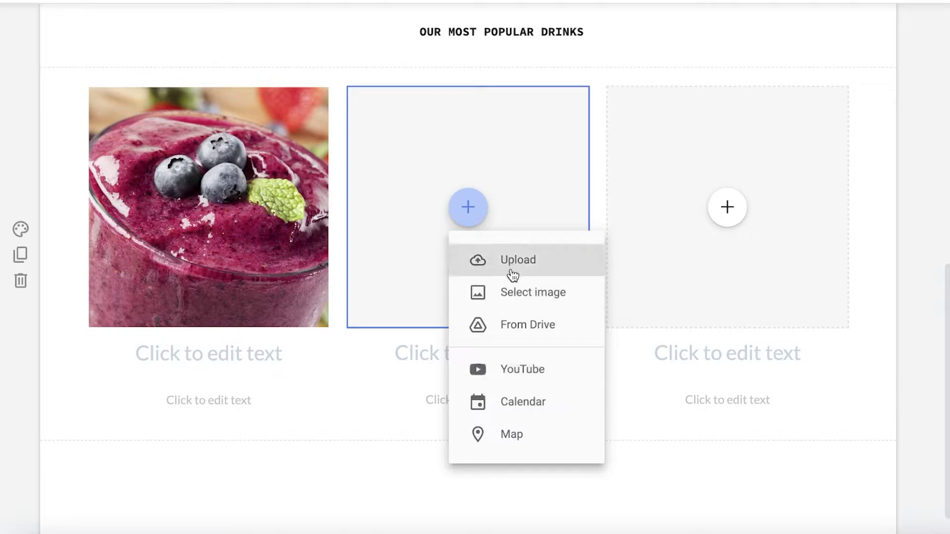
left_click(513, 294)
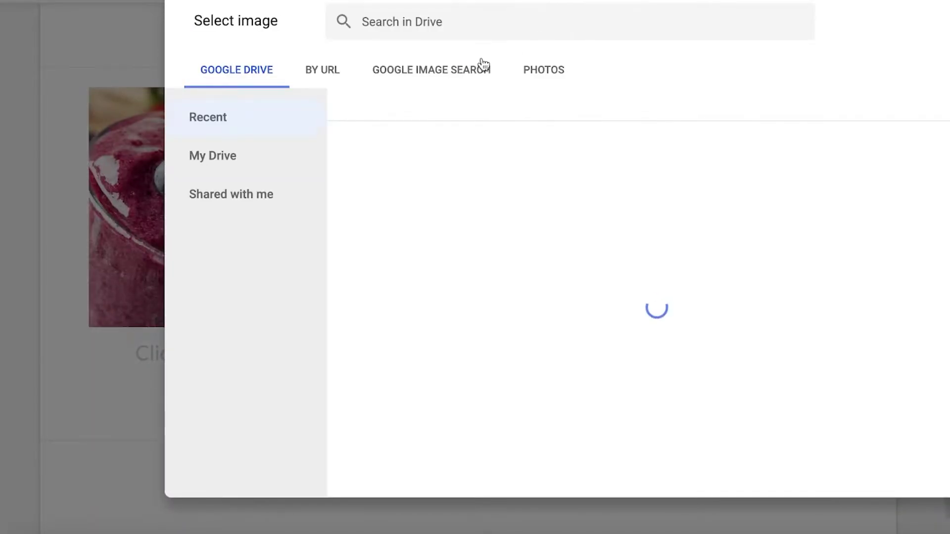
left_click(484, 66)
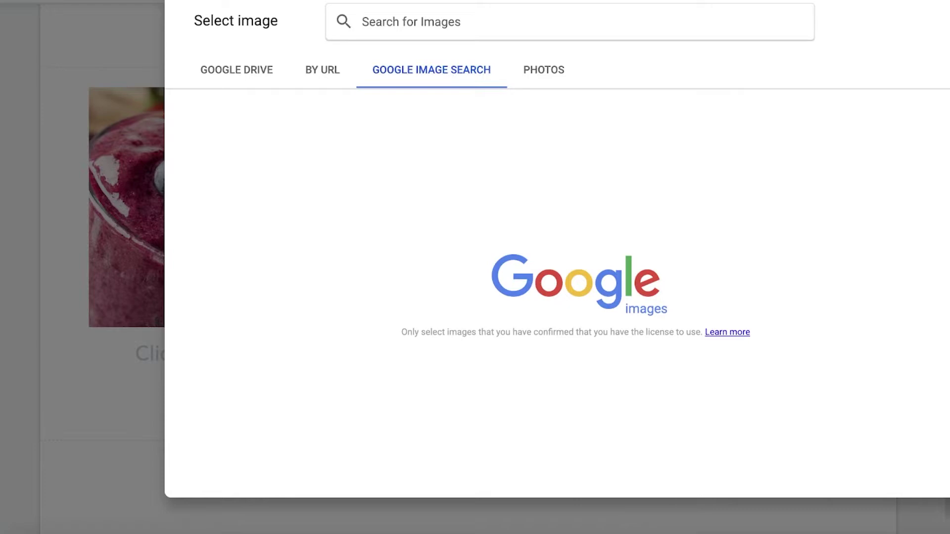
type("mint smoothie")
key("Return")
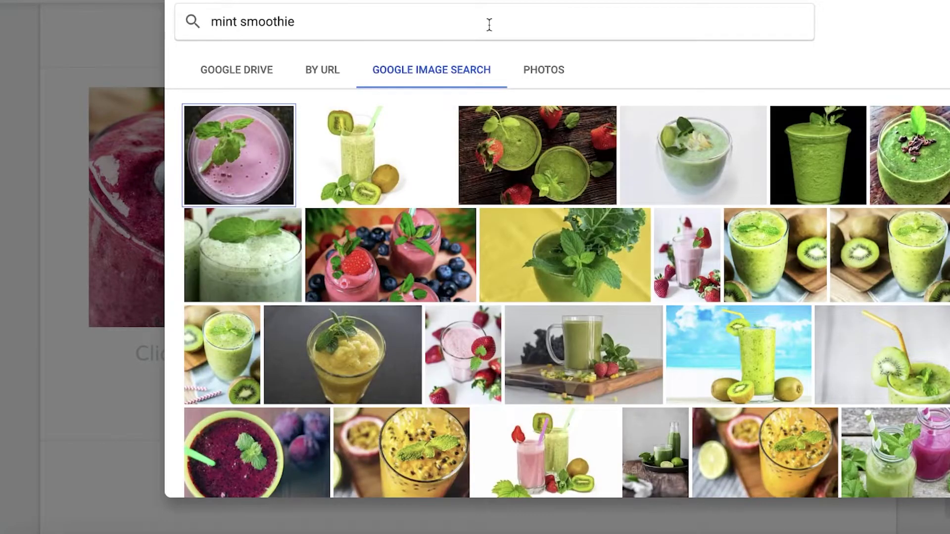
left_click(936, 171)
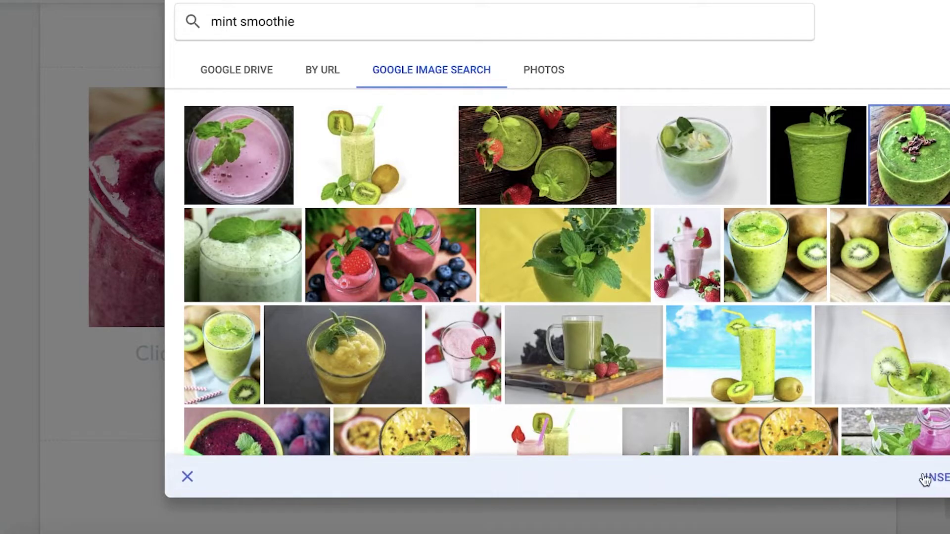
left_click(926, 480)
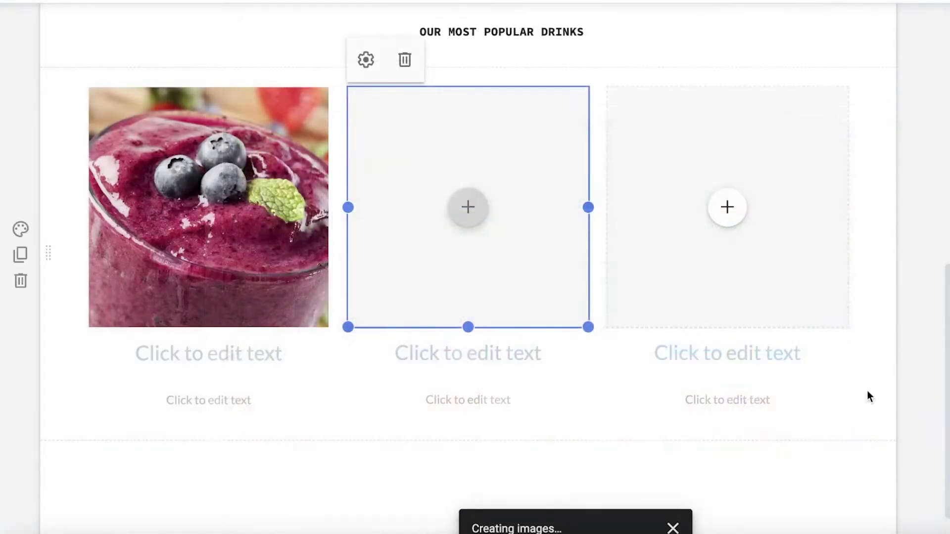
- Fill the third image placeholder with a mango drink in a jar mug from a Google image search for "mango smoothie"
left_click(737, 222)
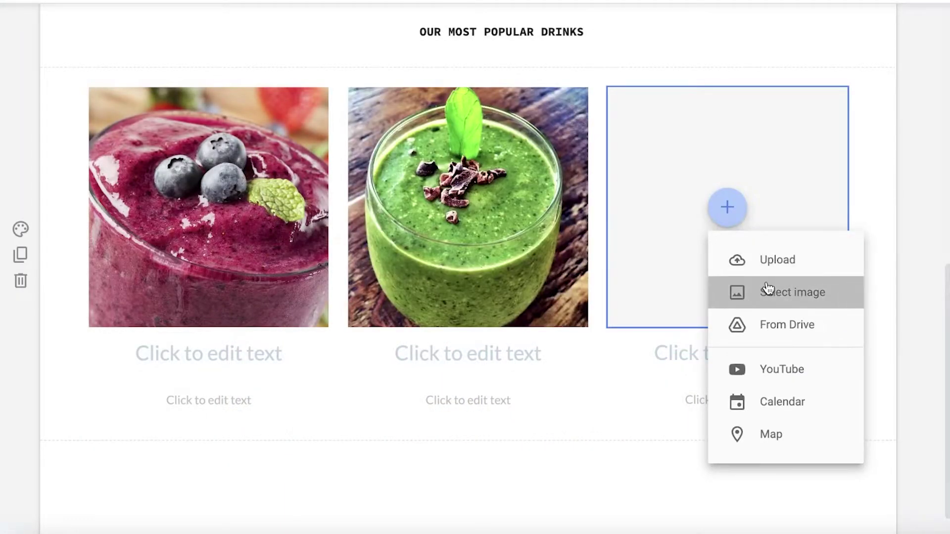
left_click(765, 290)
left_click(447, 59)
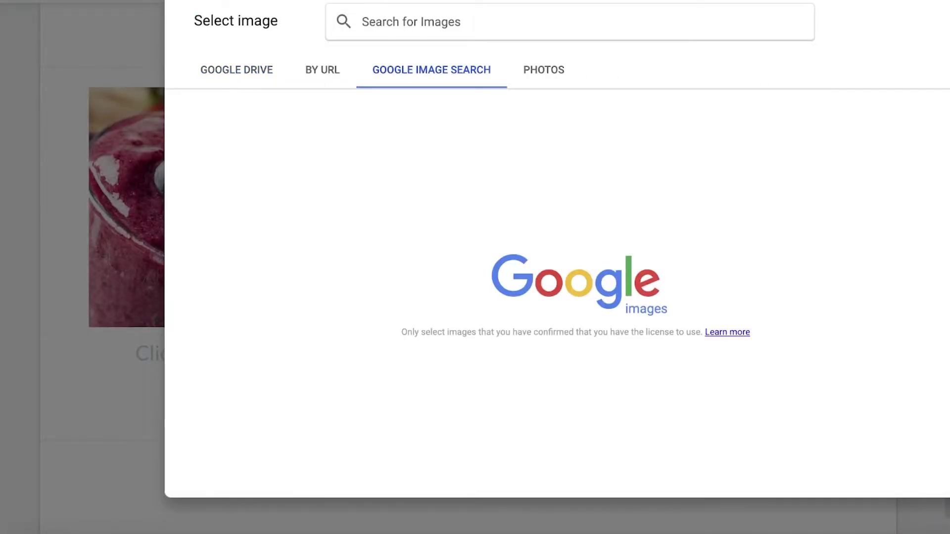
type("mango smoothie")
key("Return")
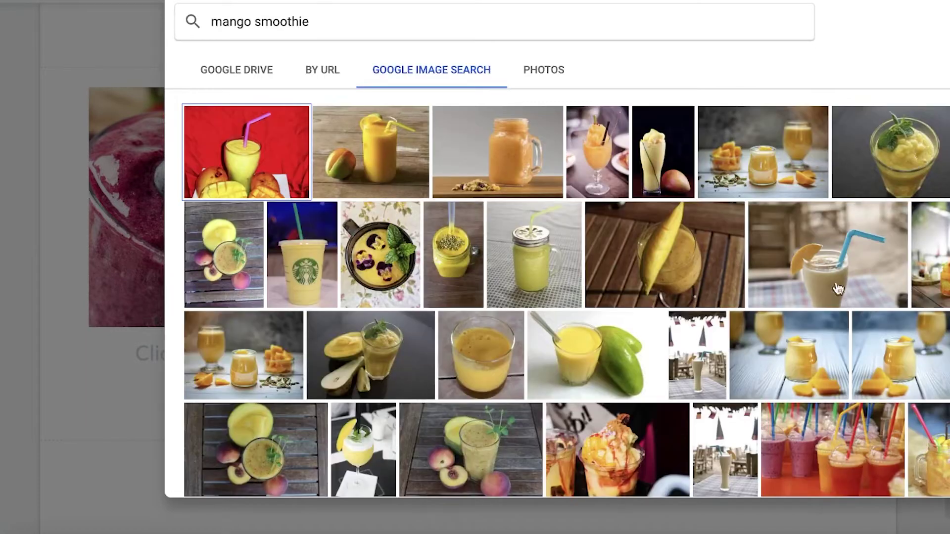
scroll(816, 344, "down", 2)
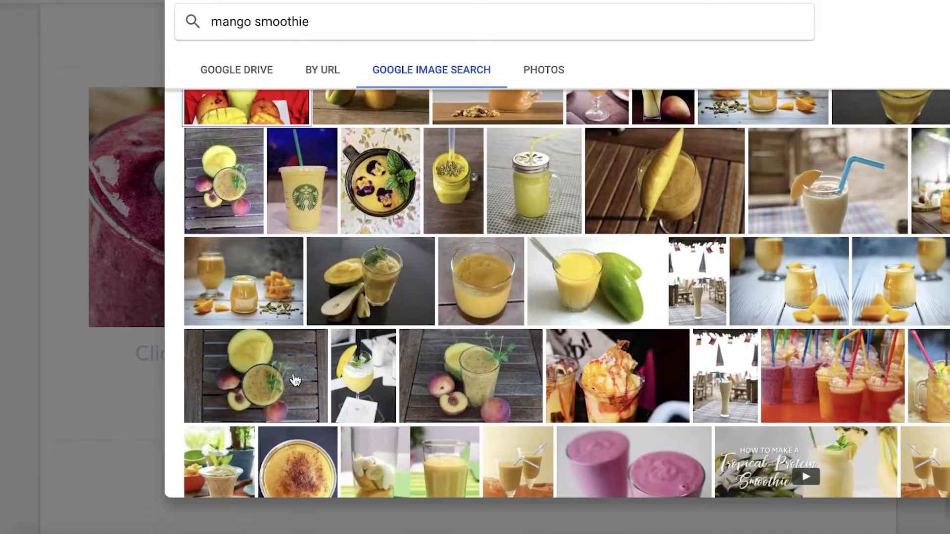
left_click(909, 183)
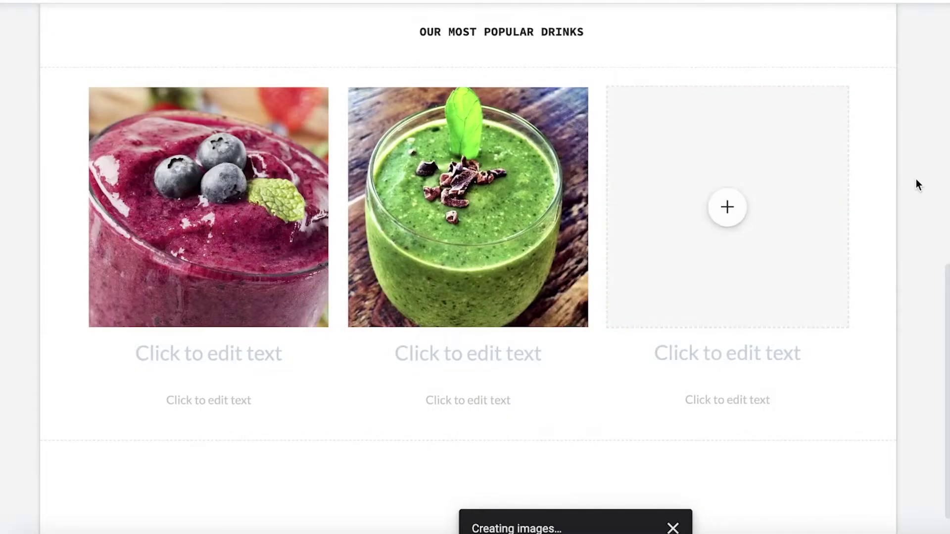
- Title the three drink images "berry smoothie", "mint smoothie" and "mango chiller" in order
left_click(263, 350)
type("berr")
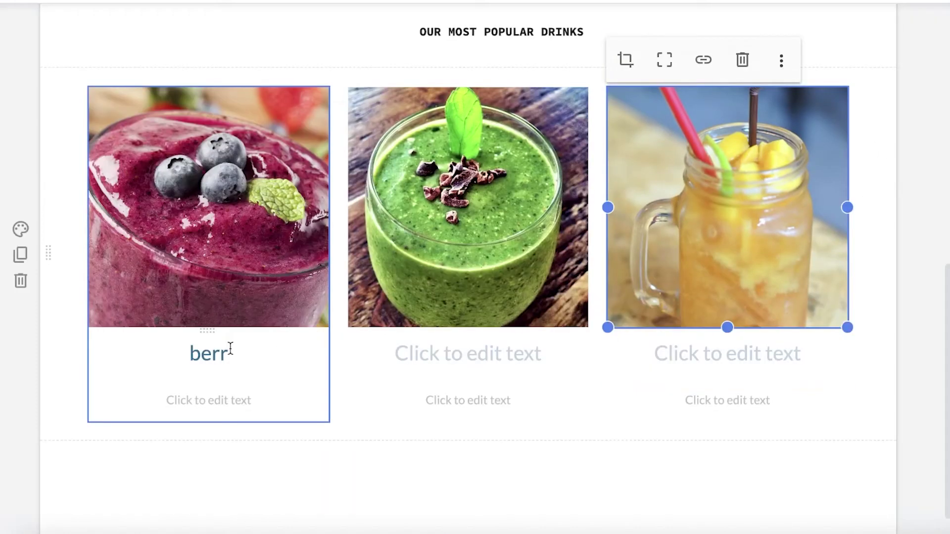
left_click(232, 350)
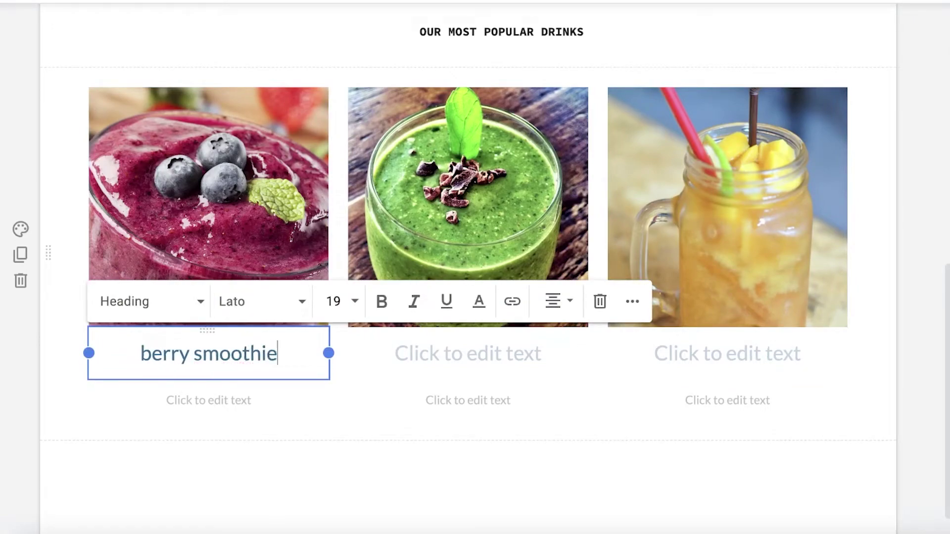
left_click(396, 371)
left_click(419, 360)
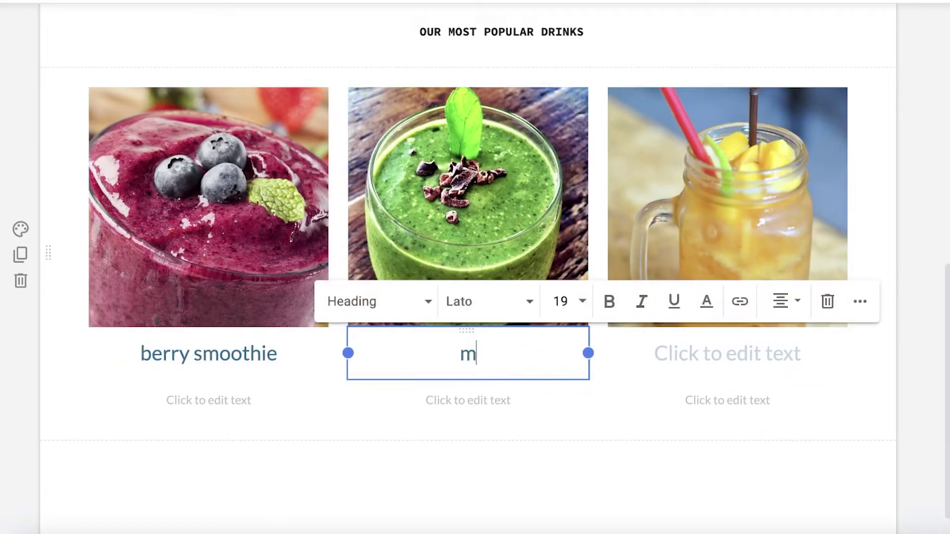
type("mint smoothie")
left_click(659, 390)
left_click(716, 363)
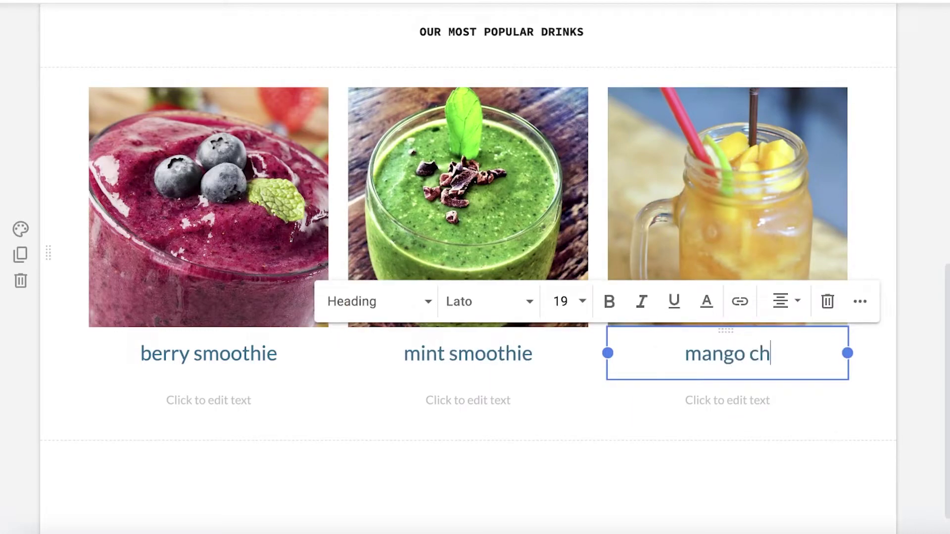
type("mango chiller")
left_click(919, 341)
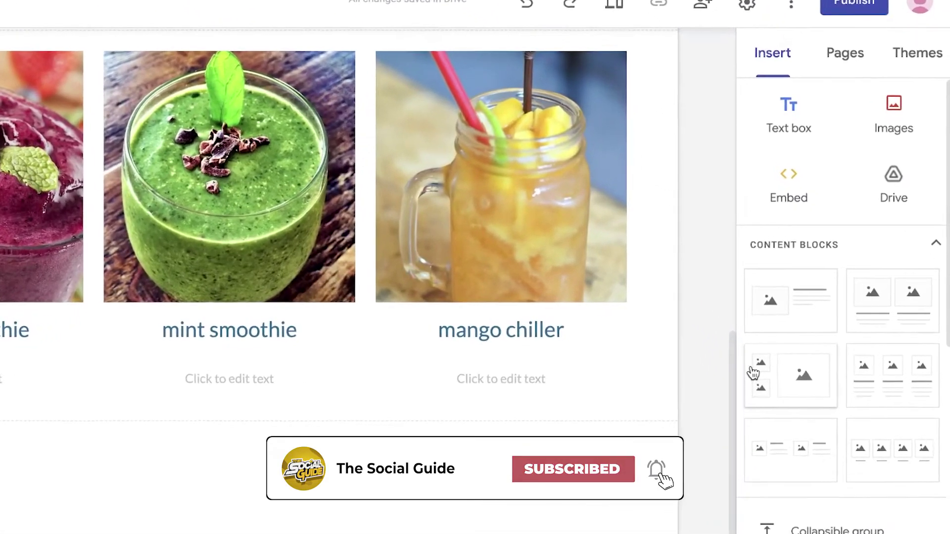
- Insert a divider below the three captioned drink images
scroll(797, 353, "down", 5)
scroll(795, 352, "up", 3)
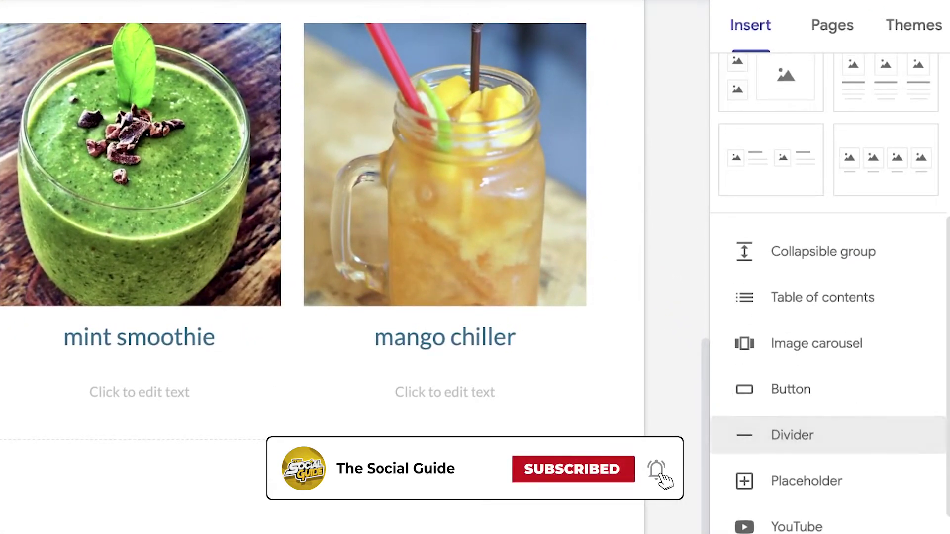
left_click(780, 438)
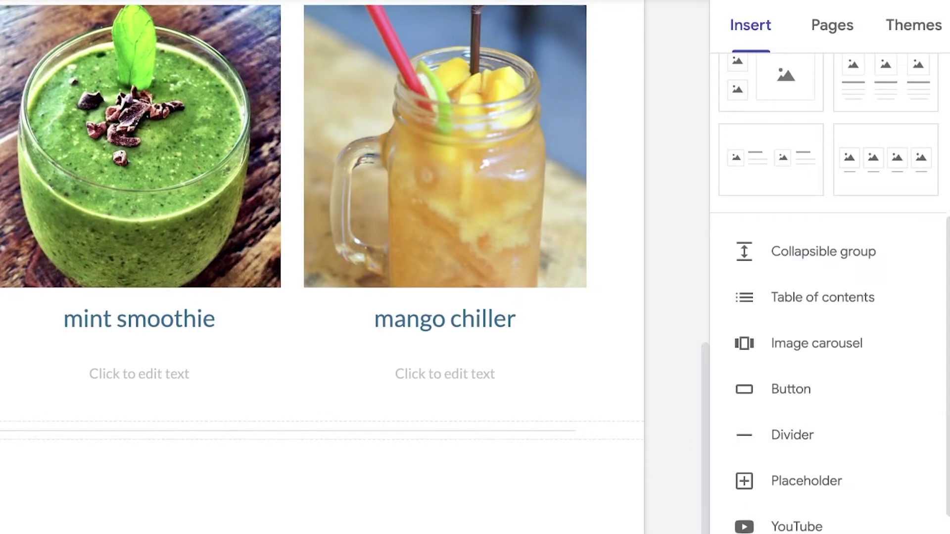
- Insert a map below the divider with a placemark on 5th Ave just east of highway 281, near Cactus Jacks Chuck Wagon
scroll(829, 297, "down", 5)
left_click(765, 392)
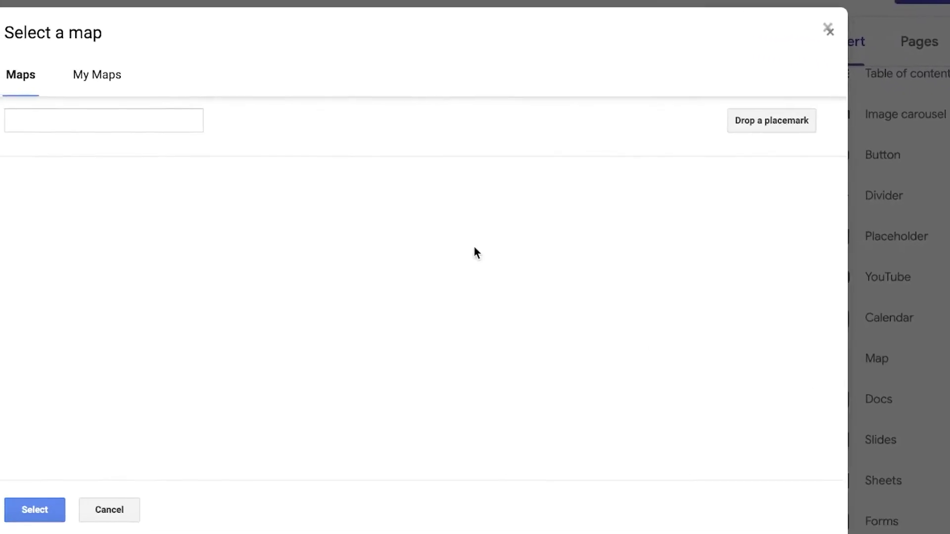
scroll(411, 280, "down", 2)
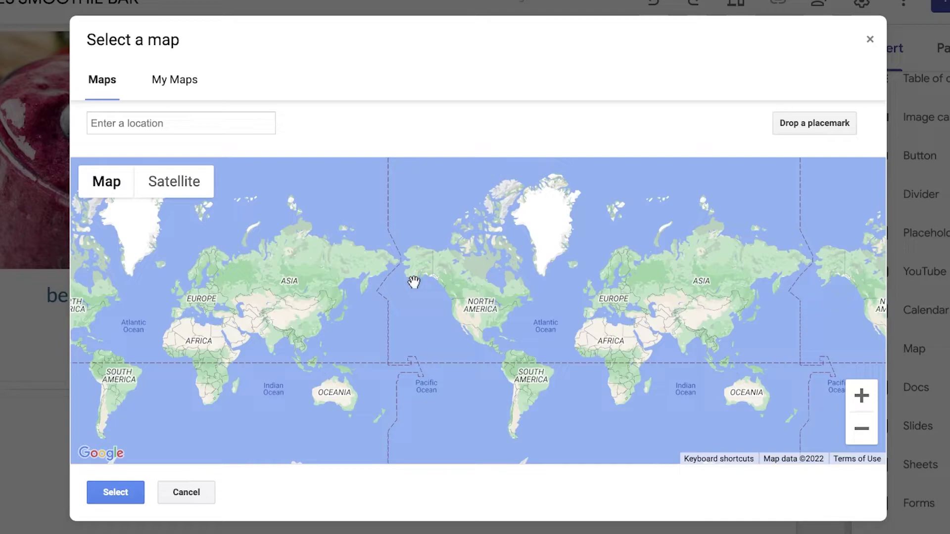
scroll(421, 286, "down", 2)
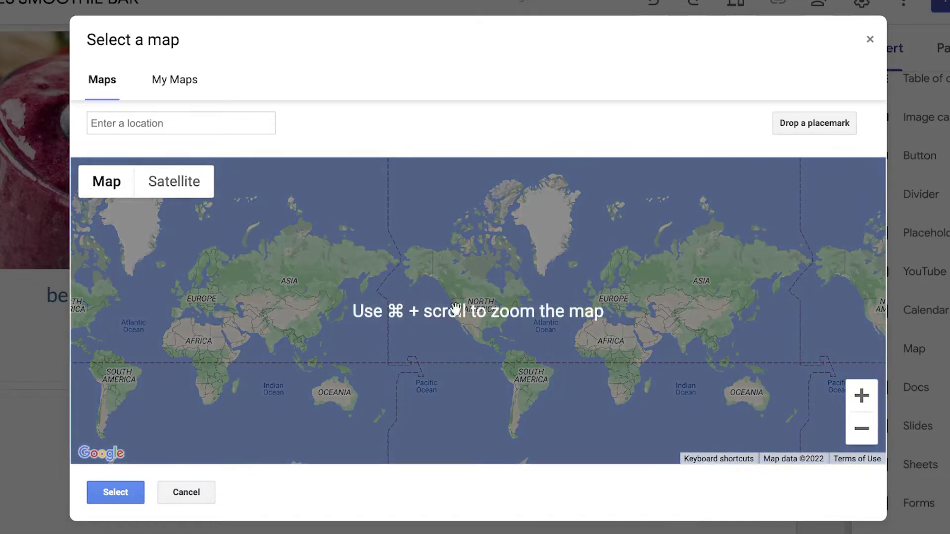
scroll(514, 307, "up", 6)
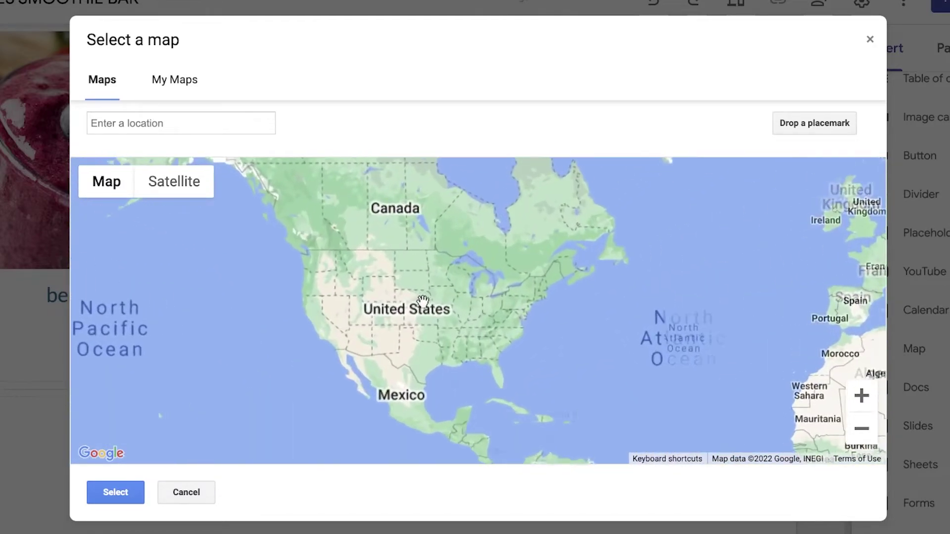
scroll(416, 297, "up", 8)
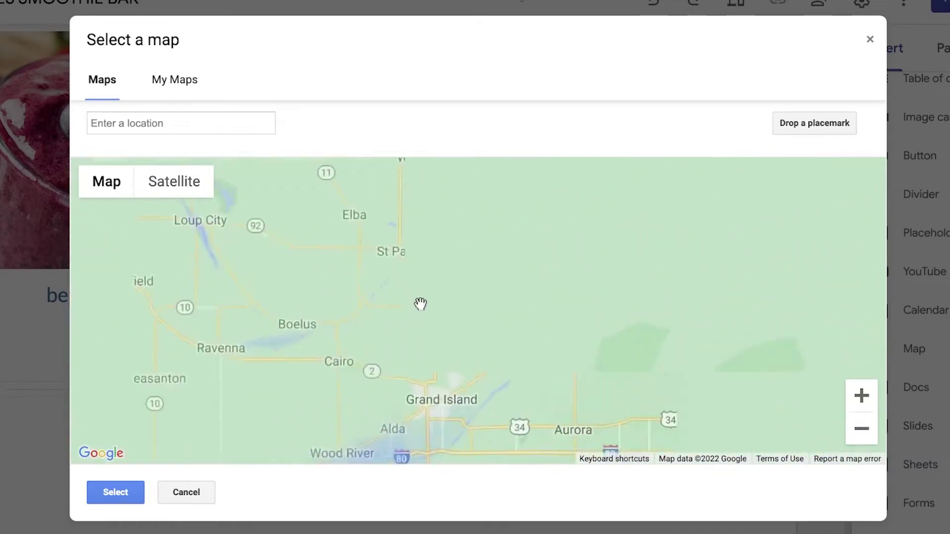
scroll(420, 304, "up", 8)
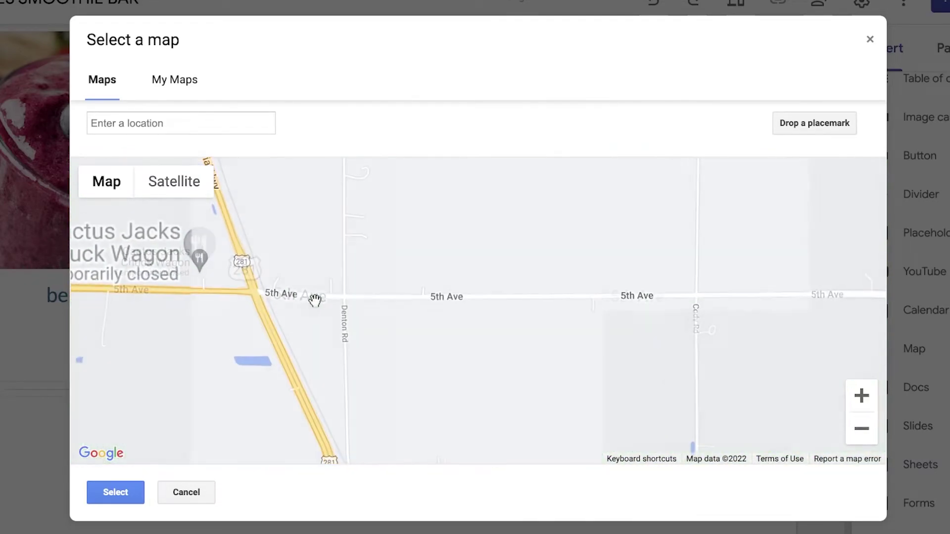
left_click_drag(314, 301, 424, 317)
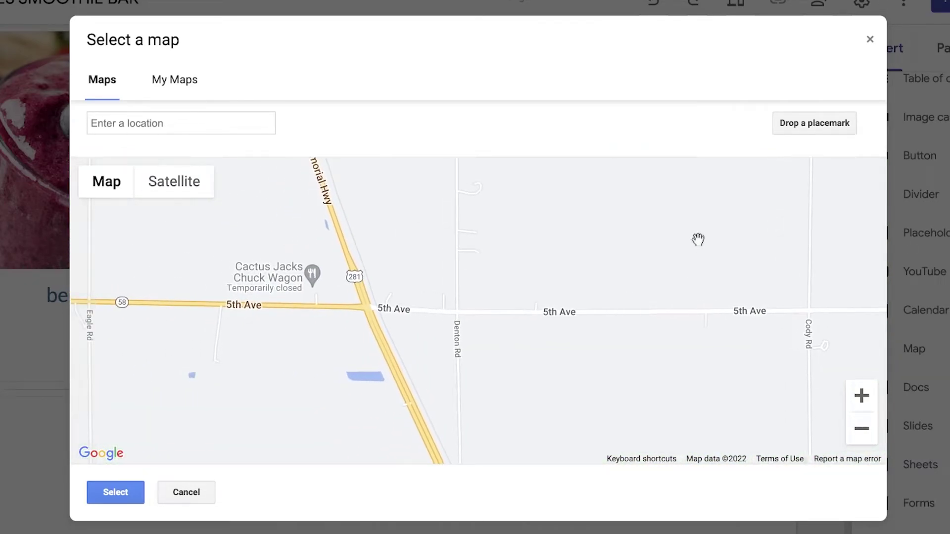
left_click(396, 304)
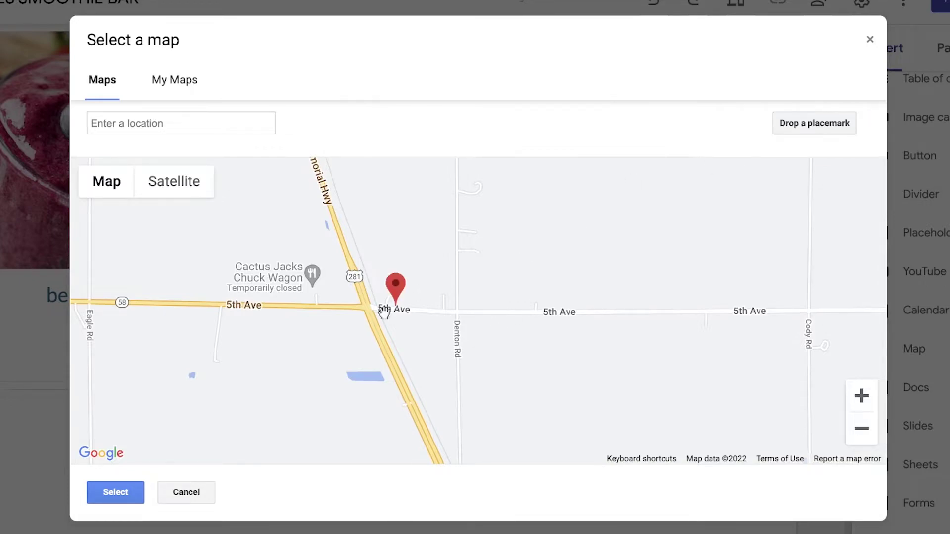
left_click(116, 493)
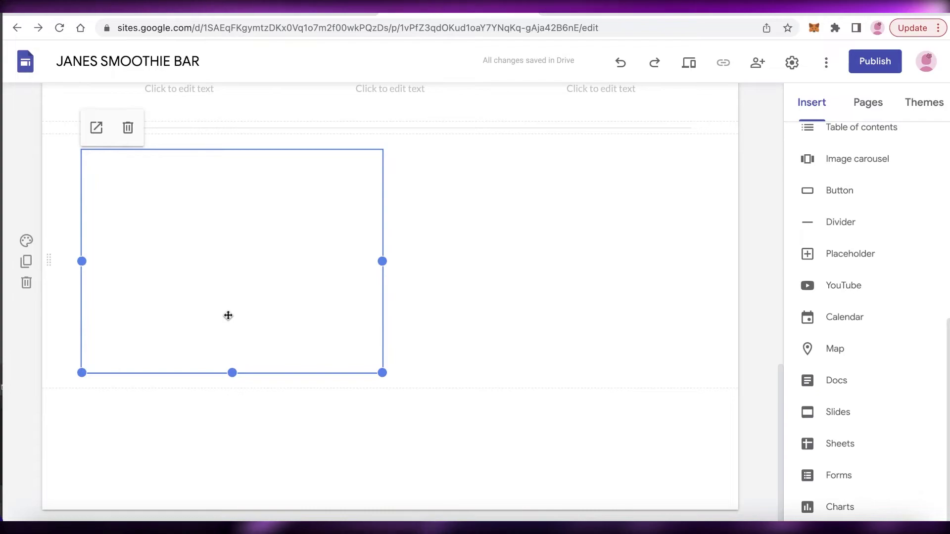
- Widen the inserted map to span the full content width, matching the row of drink images
left_click_drag(382, 260, 697, 262)
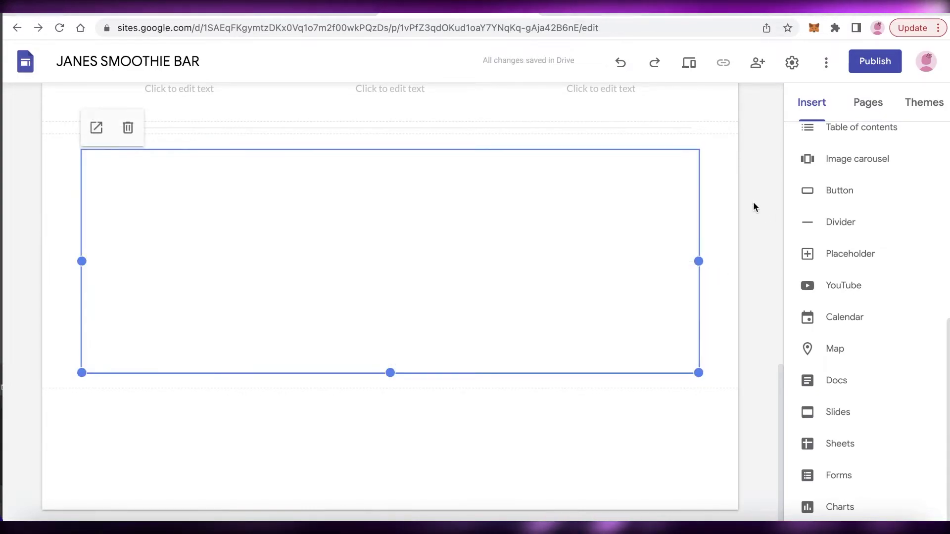
scroll(465, 311, "up", 7)
scroll(448, 290, "down", 4)
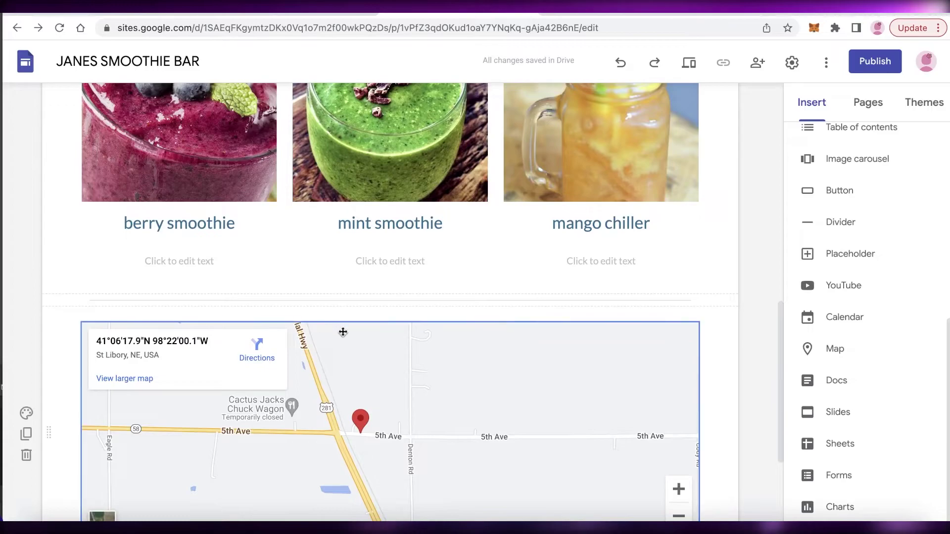
- Add a text box directly above the map reading "OUR LOCATION"
scroll(828, 192, "up", 3)
scroll(808, 181, "up", 3)
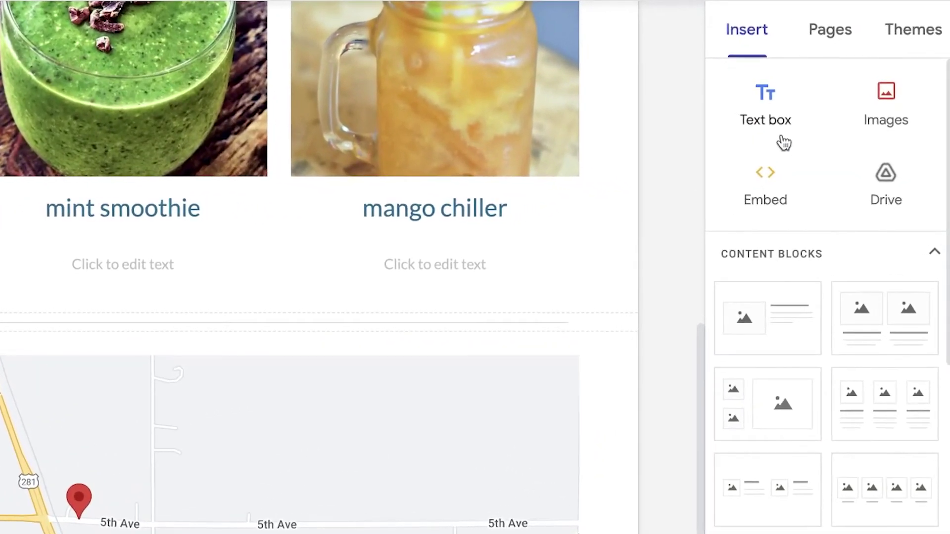
left_click(784, 141)
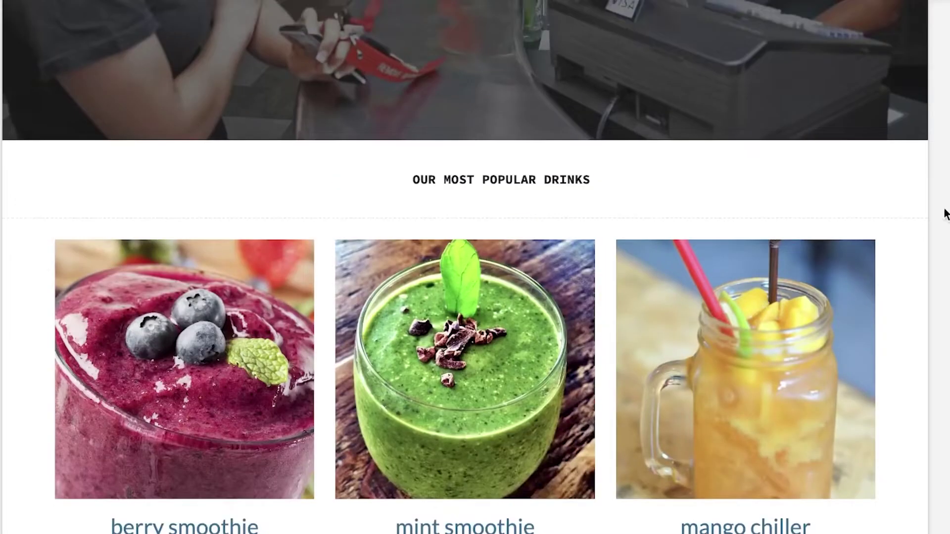
scroll(926, 265, "down", 10)
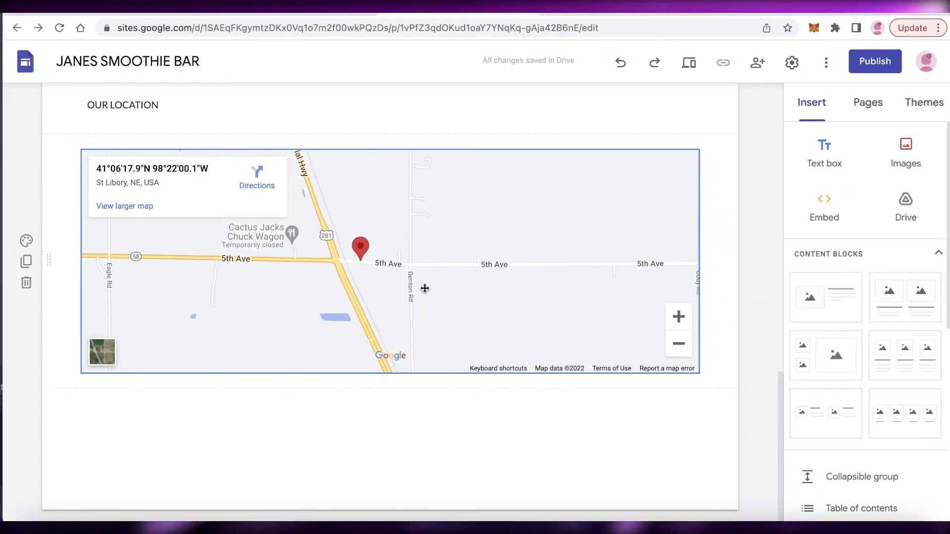
scroll(810, 284, "down", 3)
scroll(814, 339, "down", 4)
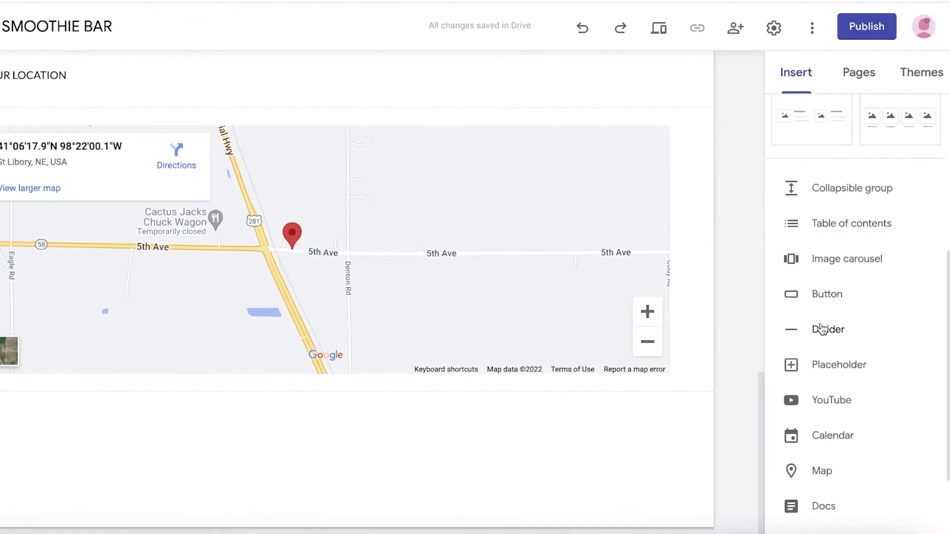
scroll(800, 302, "down", 3)
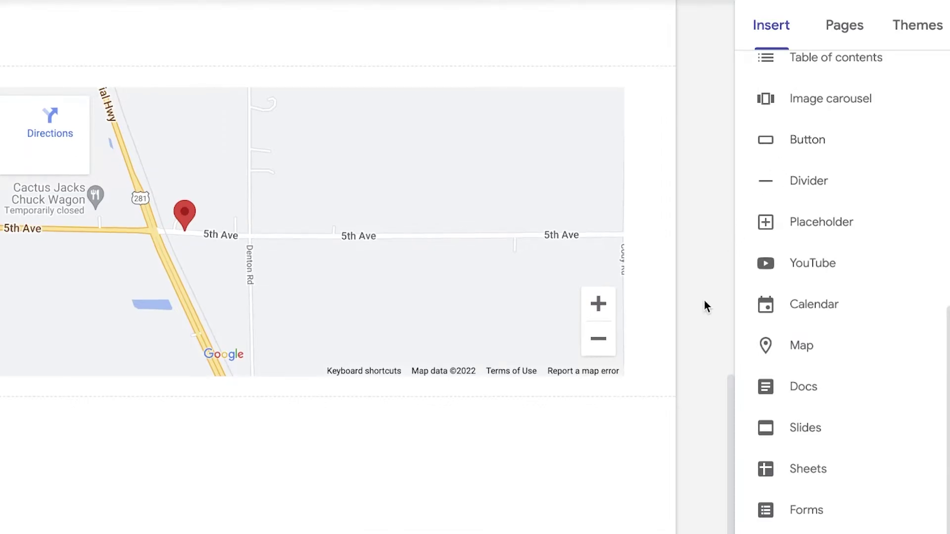
scroll(699, 297, "up", 7)
scroll(722, 346, "down", 7)
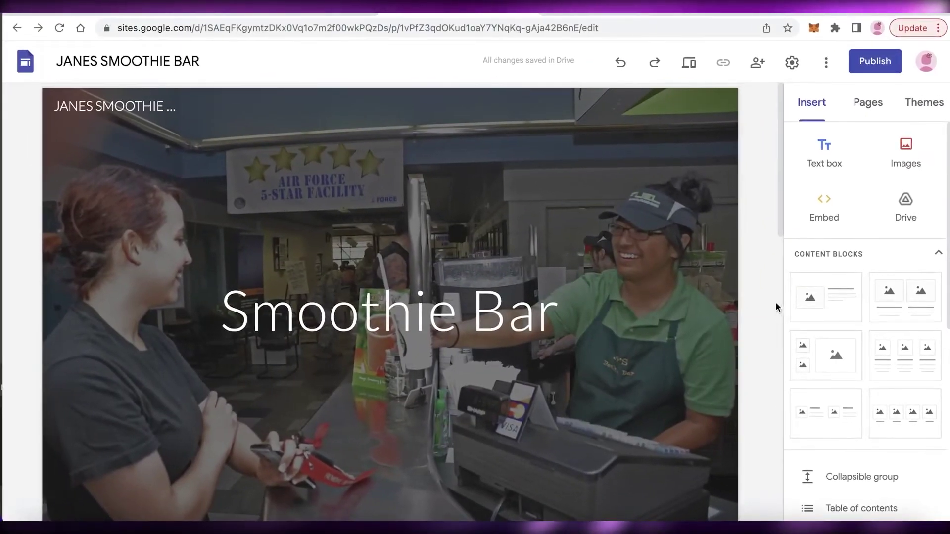
scroll(311, 147, "down", 10)
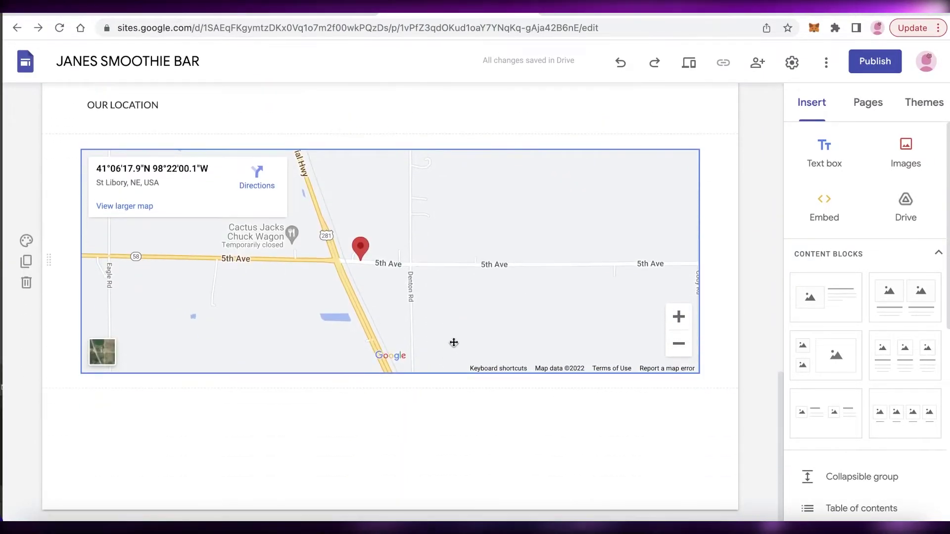
scroll(520, 326, "up", 12)
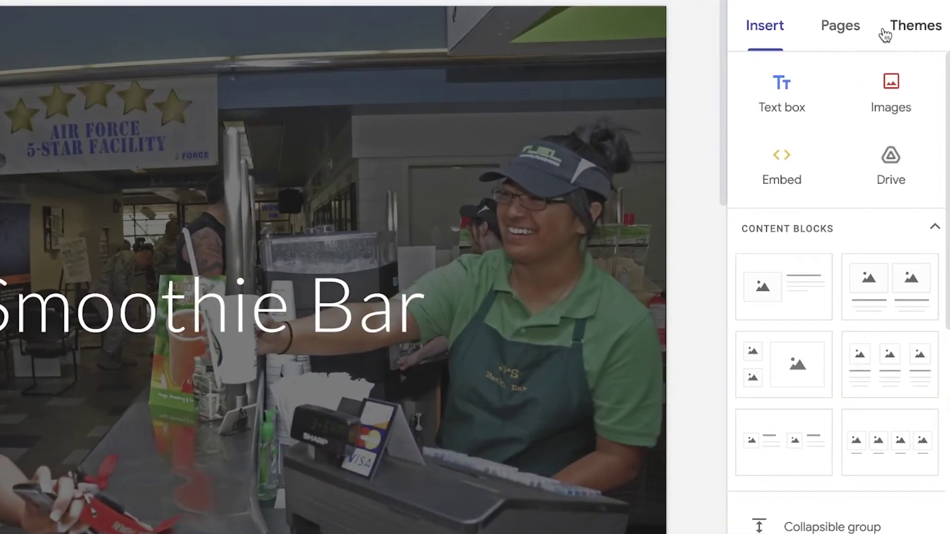
- Try the Level and Vision themes on the site and settle on the Diplomat theme
left_click(884, 35)
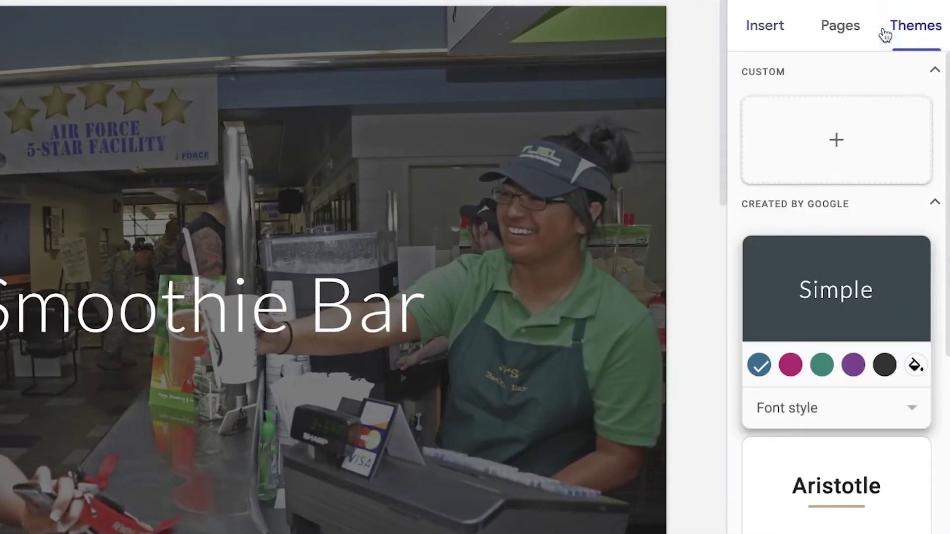
scroll(833, 239, "down", 1)
scroll(827, 278, "up", 1)
scroll(829, 310, "down", 6)
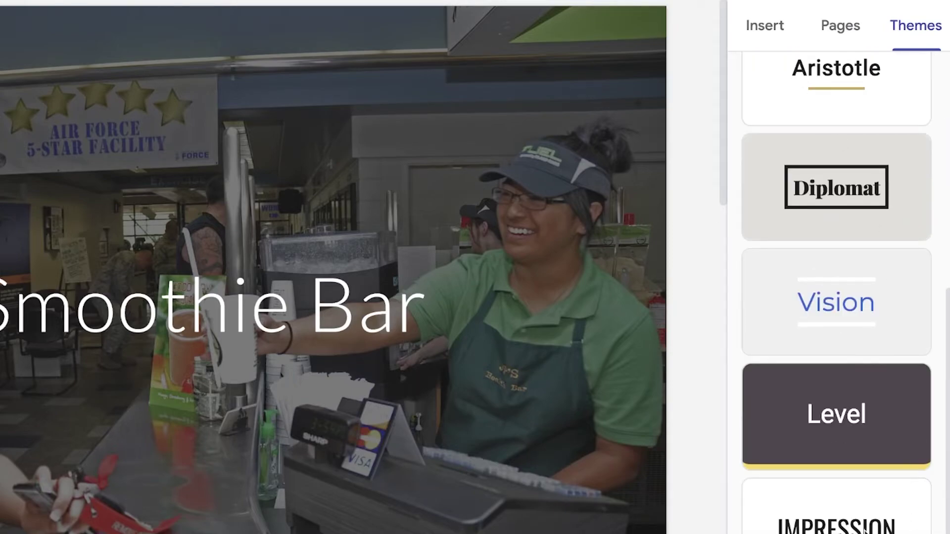
left_click(833, 391)
left_click(803, 316)
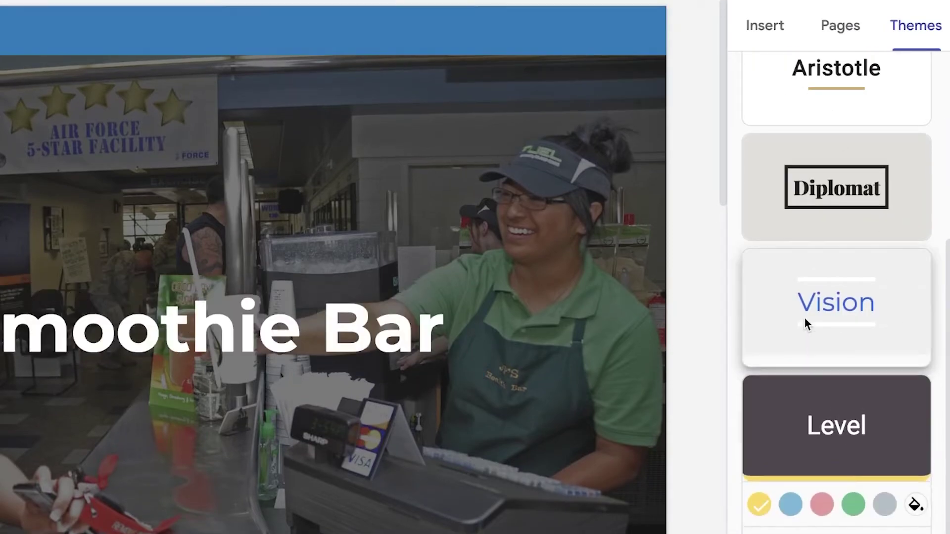
left_click(817, 168)
scroll(463, 268, "down", 10)
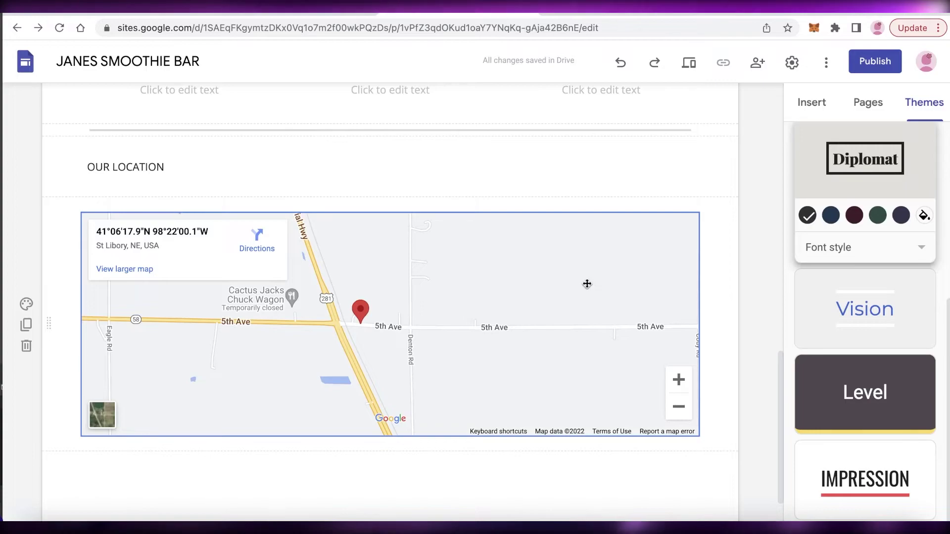
scroll(576, 280, "up", 1)
scroll(576, 279, "up", 15)
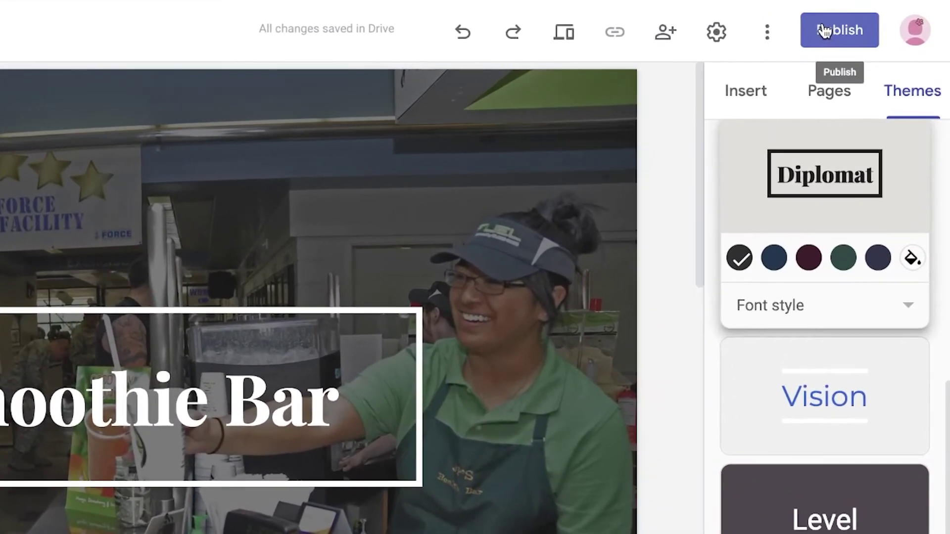
left_click(853, 53)
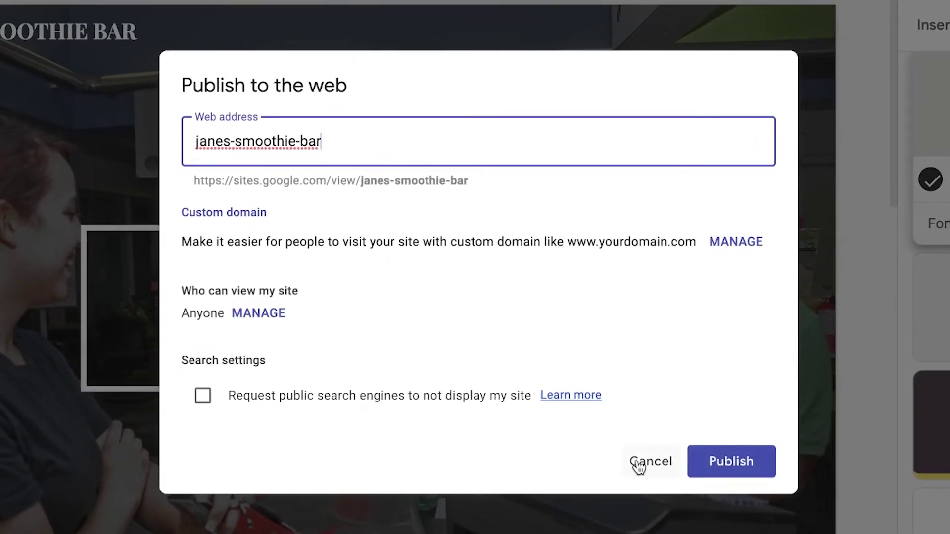
left_click(649, 467)
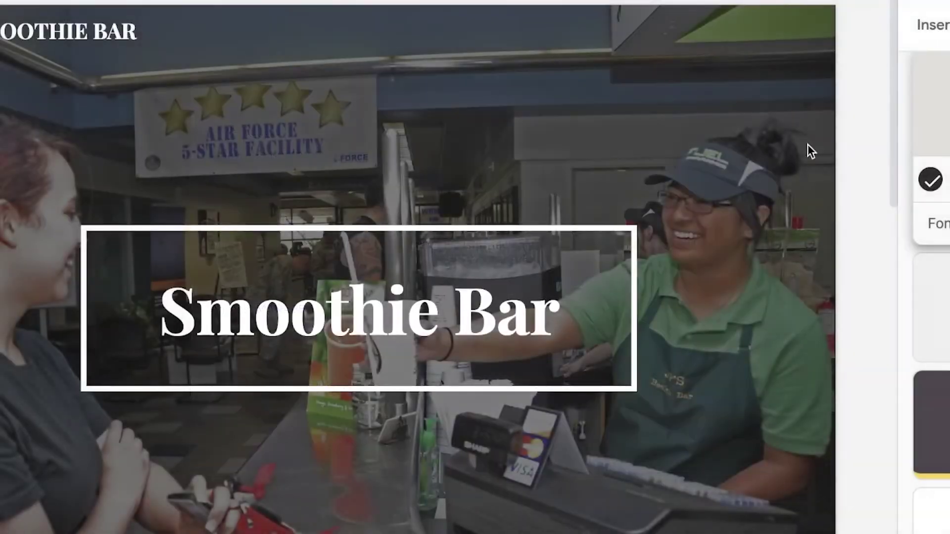
scroll(741, 208, "down", 5)
scroll(801, 72, "up", 10)
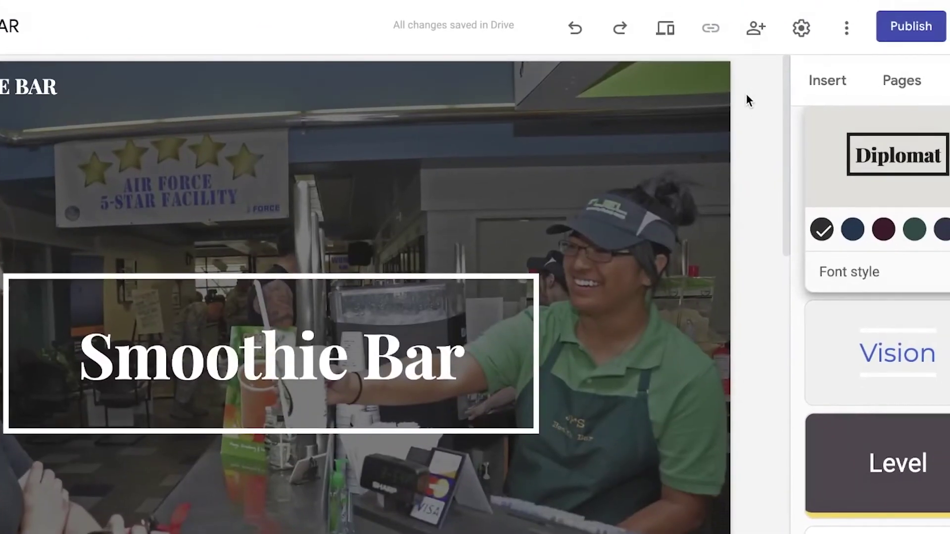
- Preview the page in desktop, tablet and phone layouts, checking the phone layout's drink images, and return to the editor
left_click(664, 32)
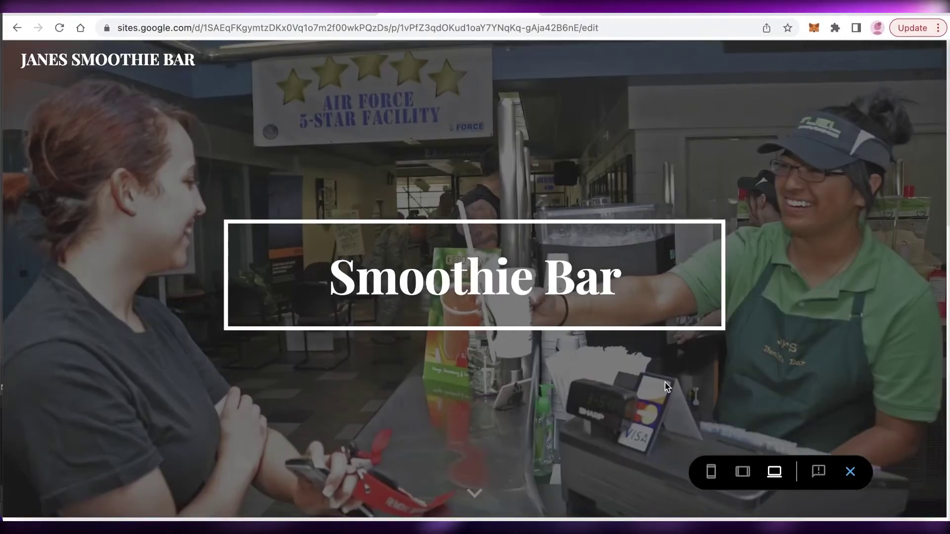
scroll(667, 386, "down", 5)
scroll(667, 386, "up", 5)
left_click(735, 471)
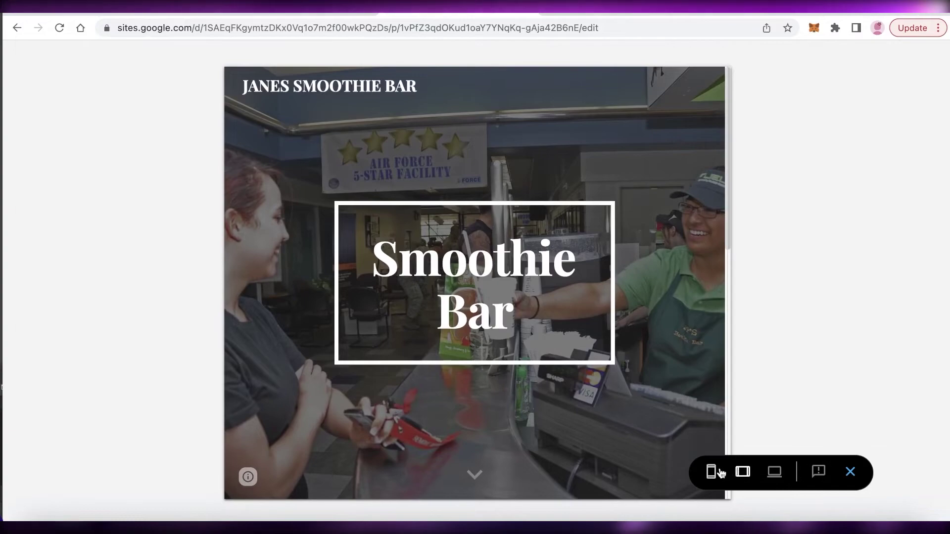
left_click(711, 472)
scroll(537, 342, "down", 10)
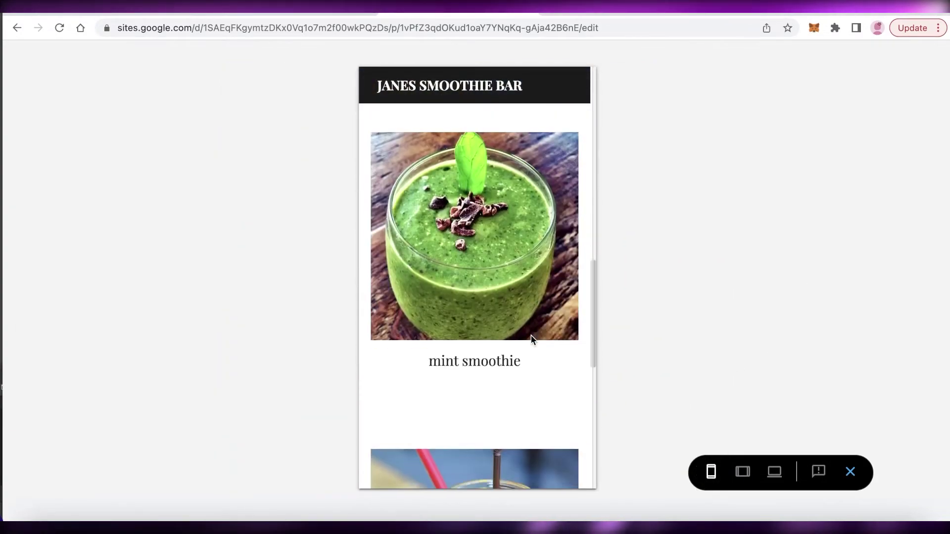
scroll(532, 336, "up", 8)
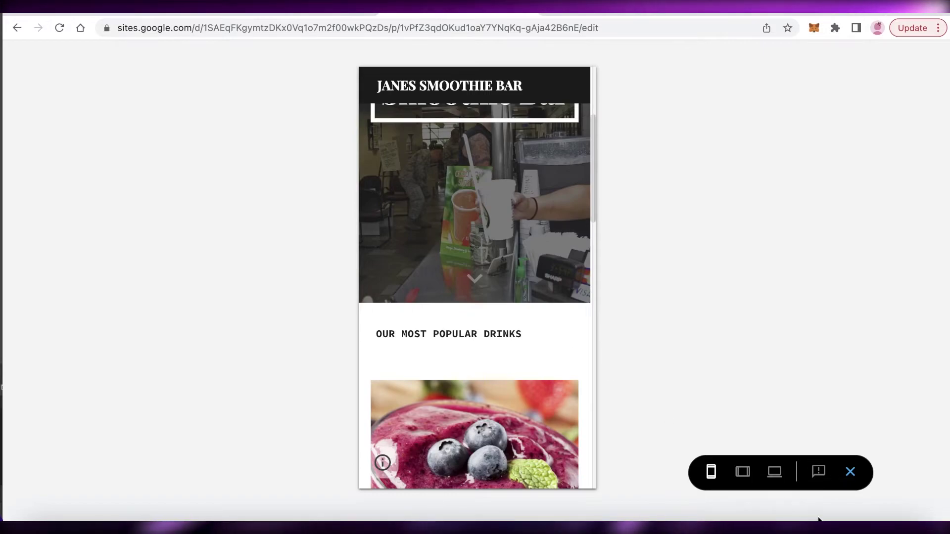
left_click(849, 471)
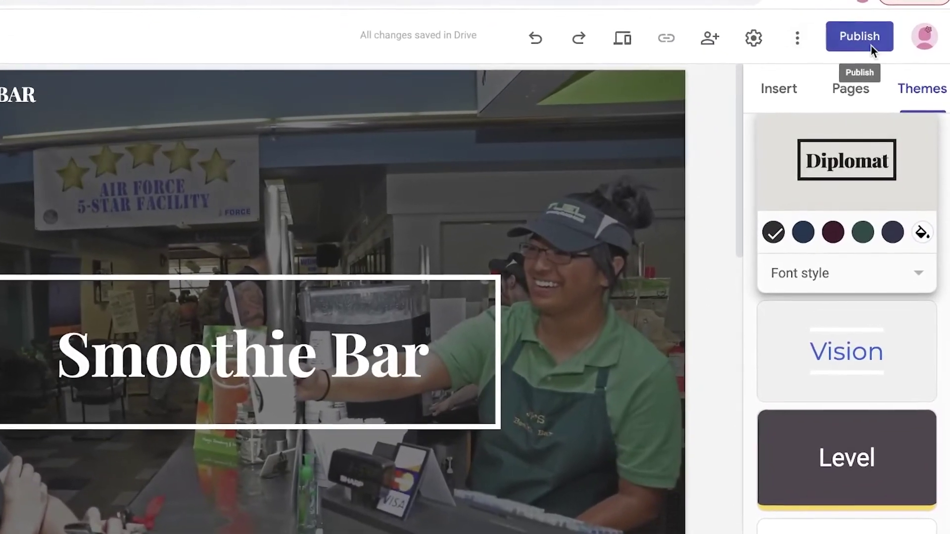
- Publish the site at the web address janes-smoothie-bar and open the published page
left_click(871, 47)
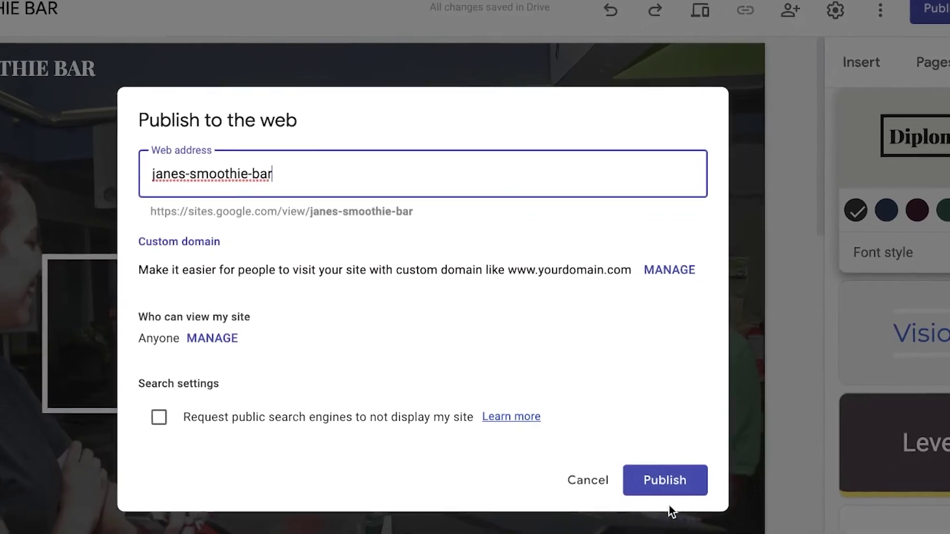
left_click(669, 489)
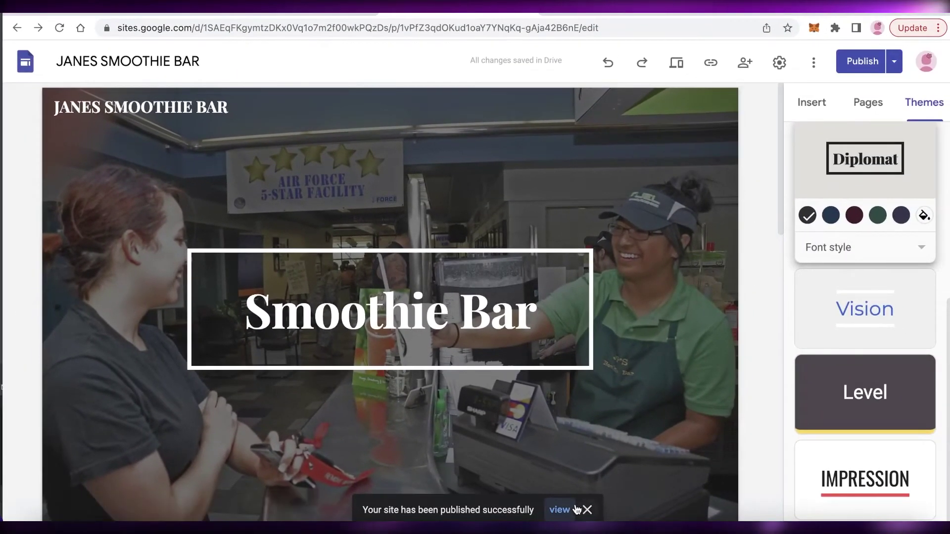
left_click(561, 515)
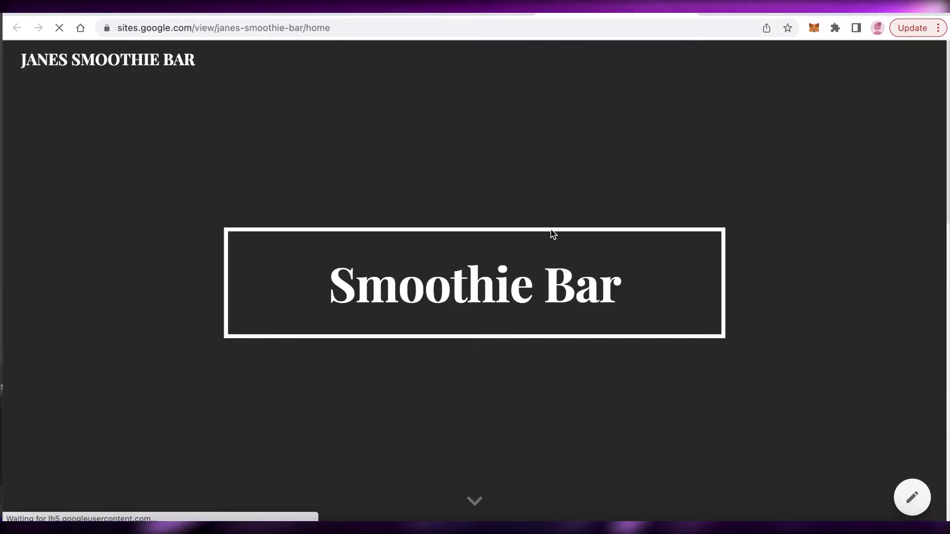
- Examine the published page from the cover header down to the drink captions and location map
scroll(903, 227, "down", 8)
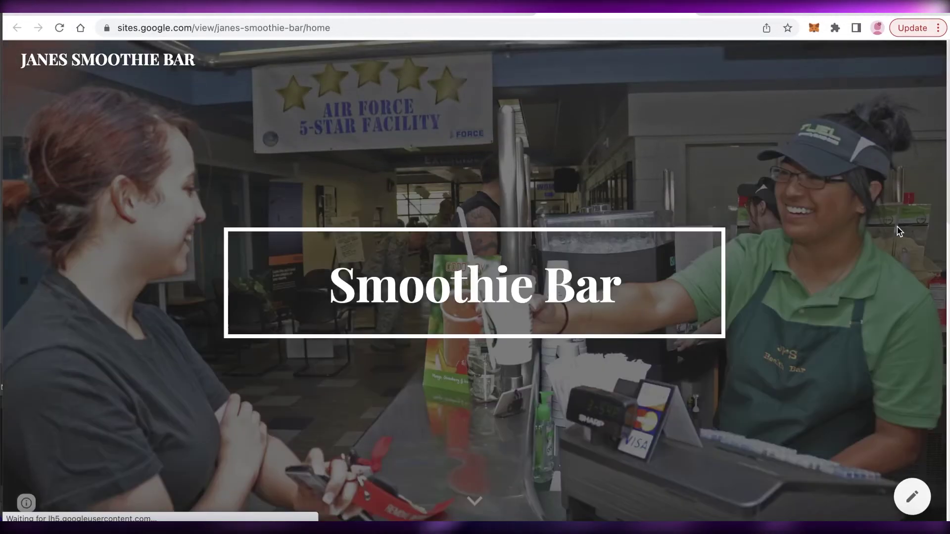
scroll(725, 213, "down", 7)
scroll(725, 216, "up", 7)
scroll(725, 218, "down", 15)
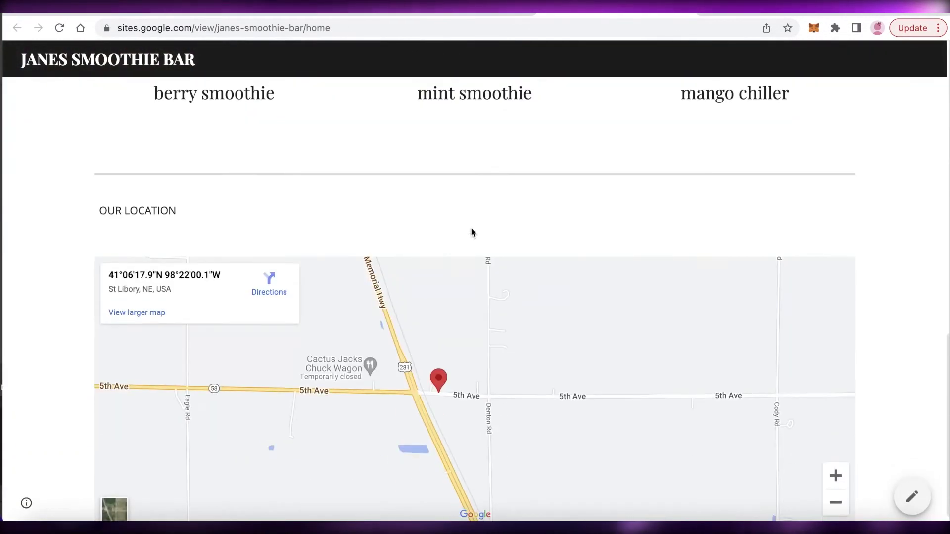
scroll(635, 193, "up", 15)
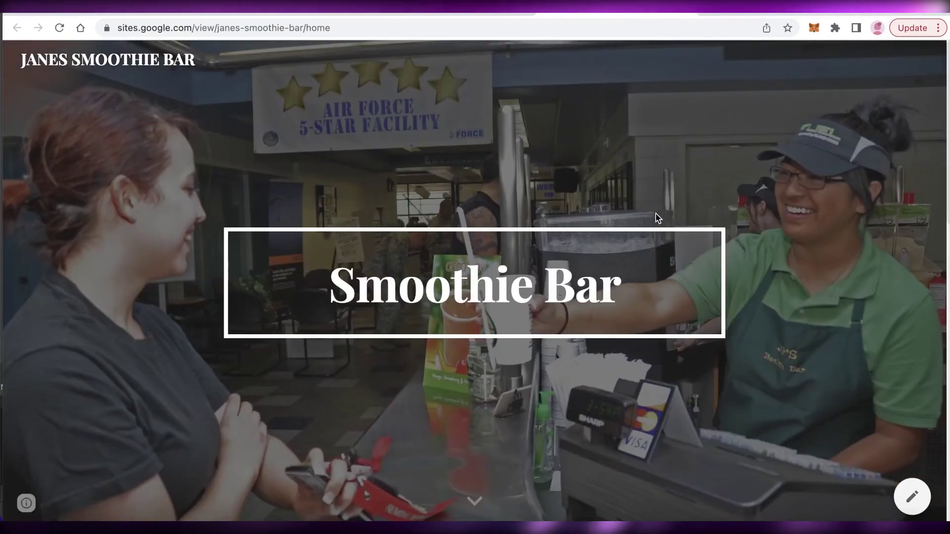
scroll(654, 213, "down", 8)
scroll(672, 207, "down", 5)
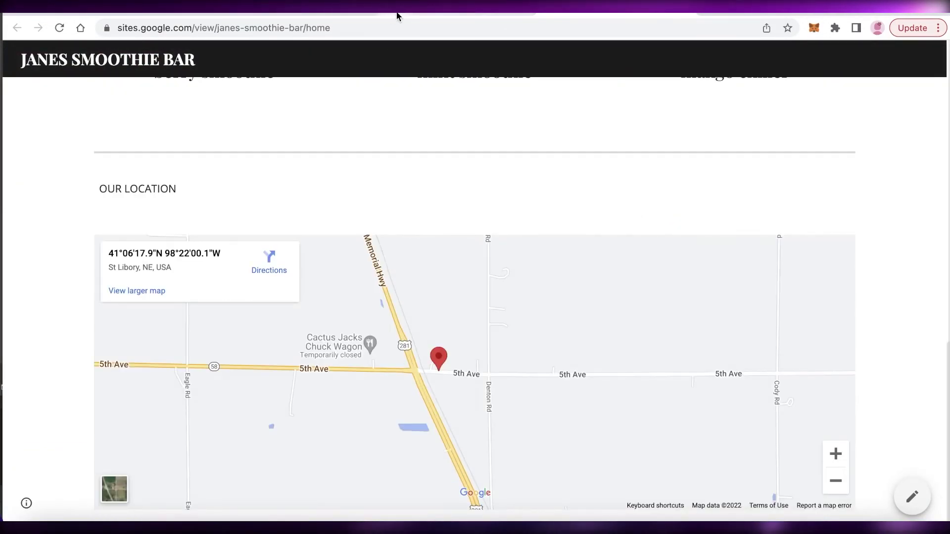
scroll(738, 243, "down", 2)
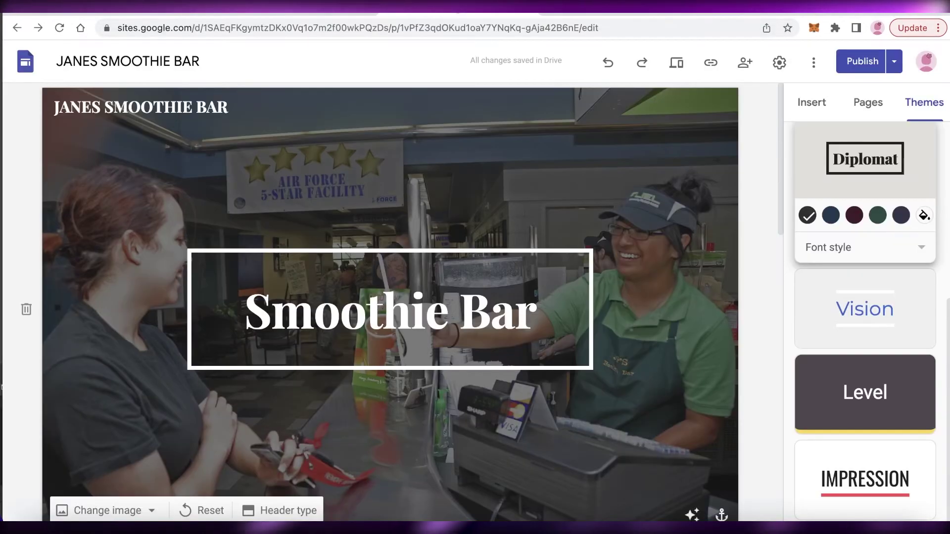
- Add a blank footer below the location map and return to the Sites home page
scroll(559, 352, "down", 20)
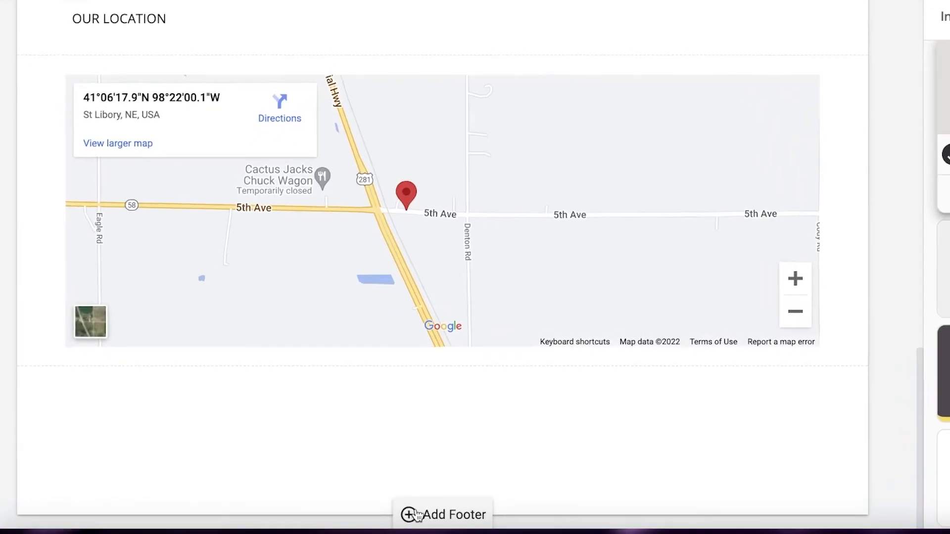
left_click(398, 509)
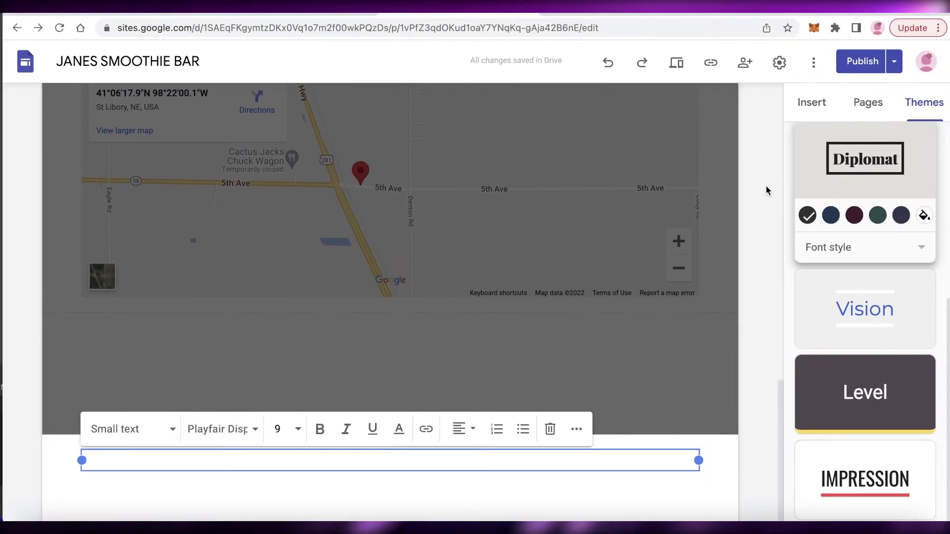
left_click(765, 185)
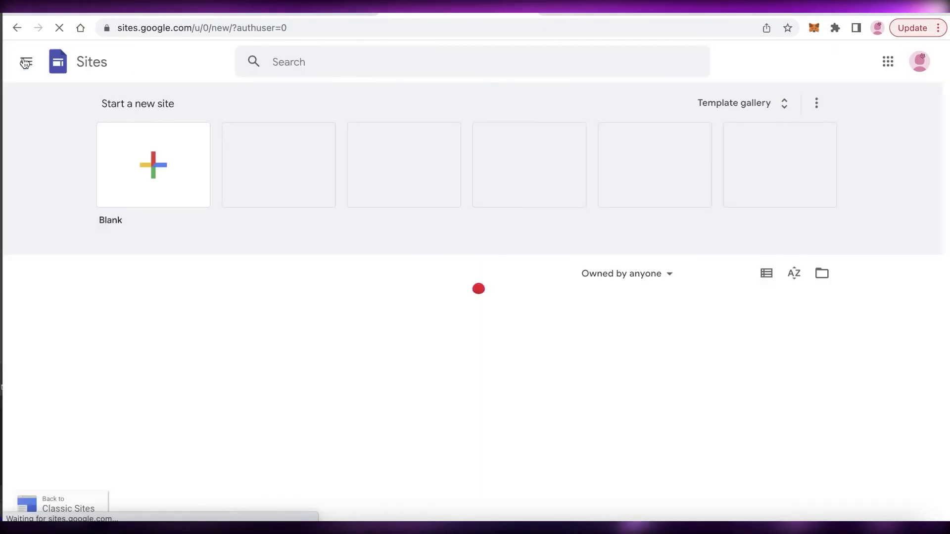
- View the management options for the JANES SMOOTHIE BAR site among the recent sites
scroll(148, 251, "down", 3)
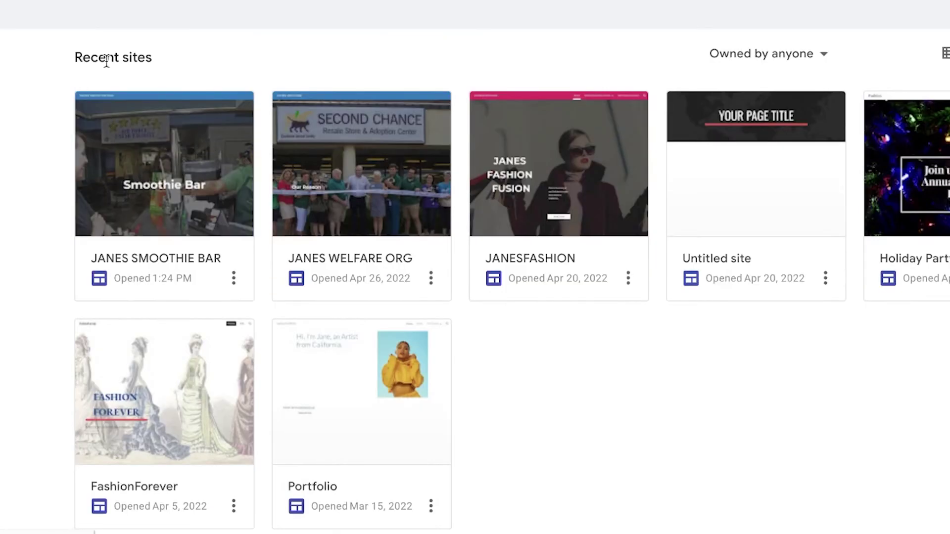
left_click(232, 278)
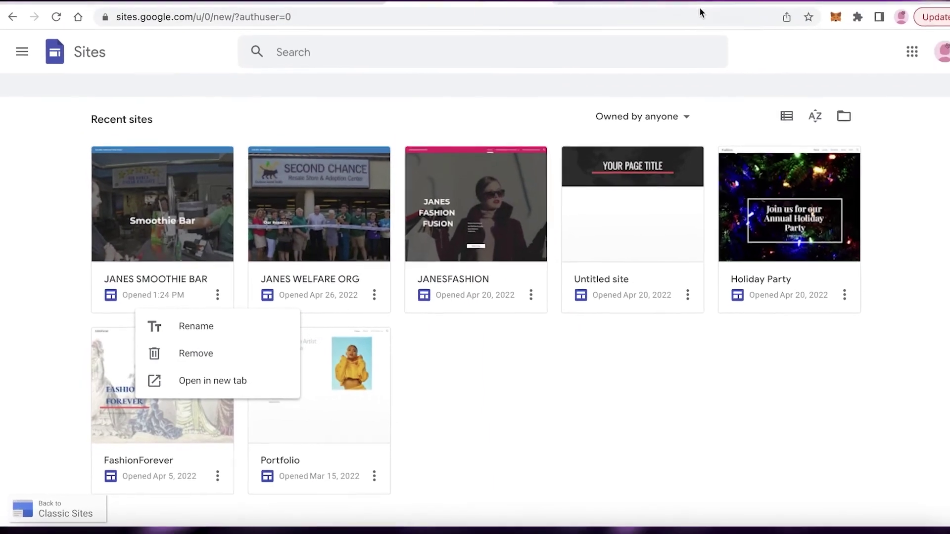
left_click(2, 207)
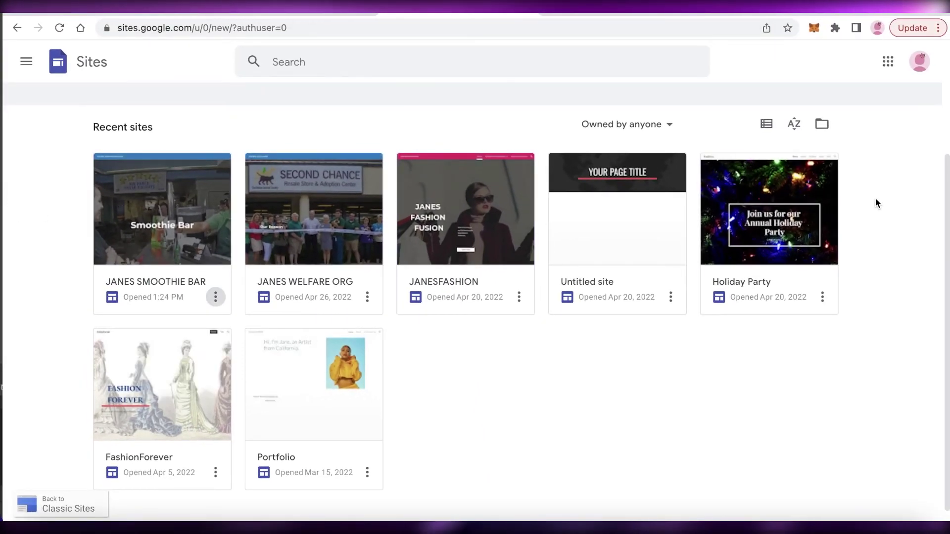
- Reopen the JANES SMOOTHIE BAR site for editing, return to the Sites home page and review the recent sites
left_click(134, 201)
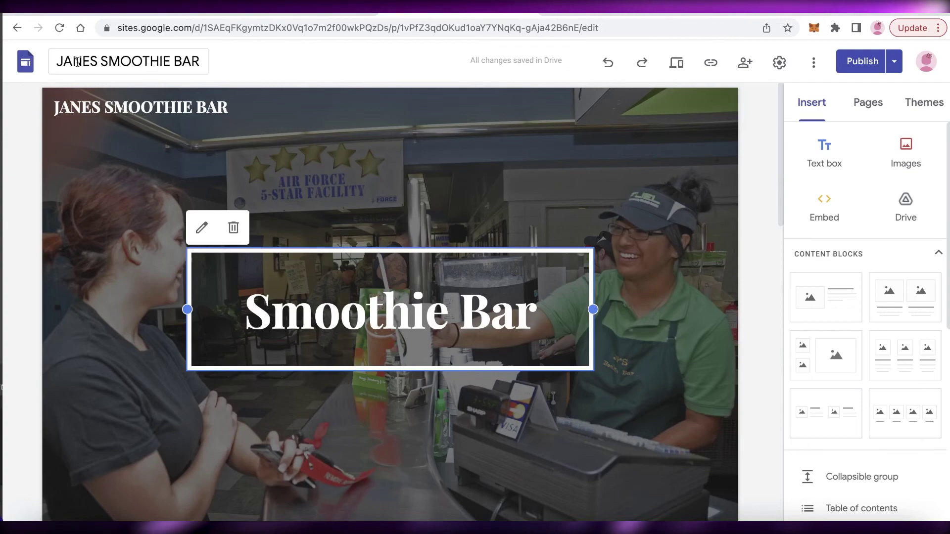
left_click(28, 71)
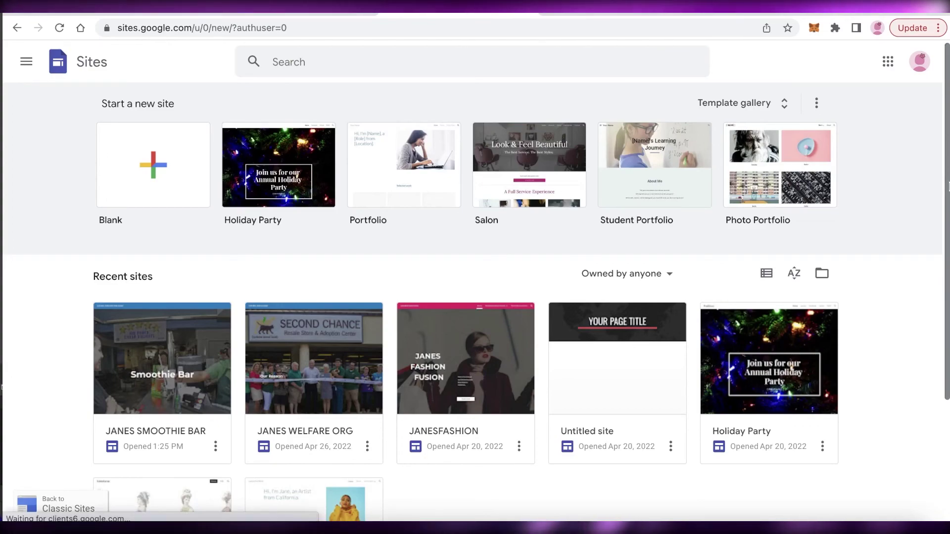
scroll(947, 186, "down", 3)
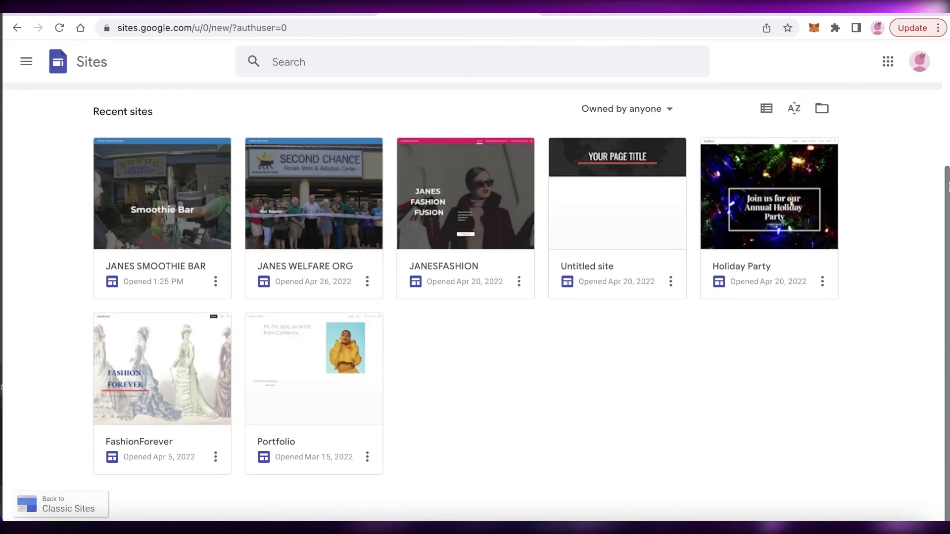
scroll(948, 186, "up", 3)
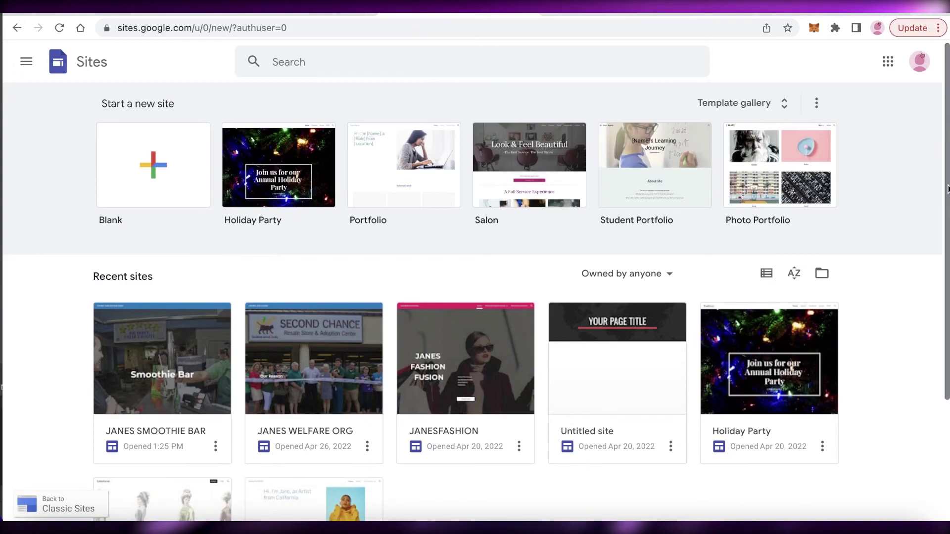